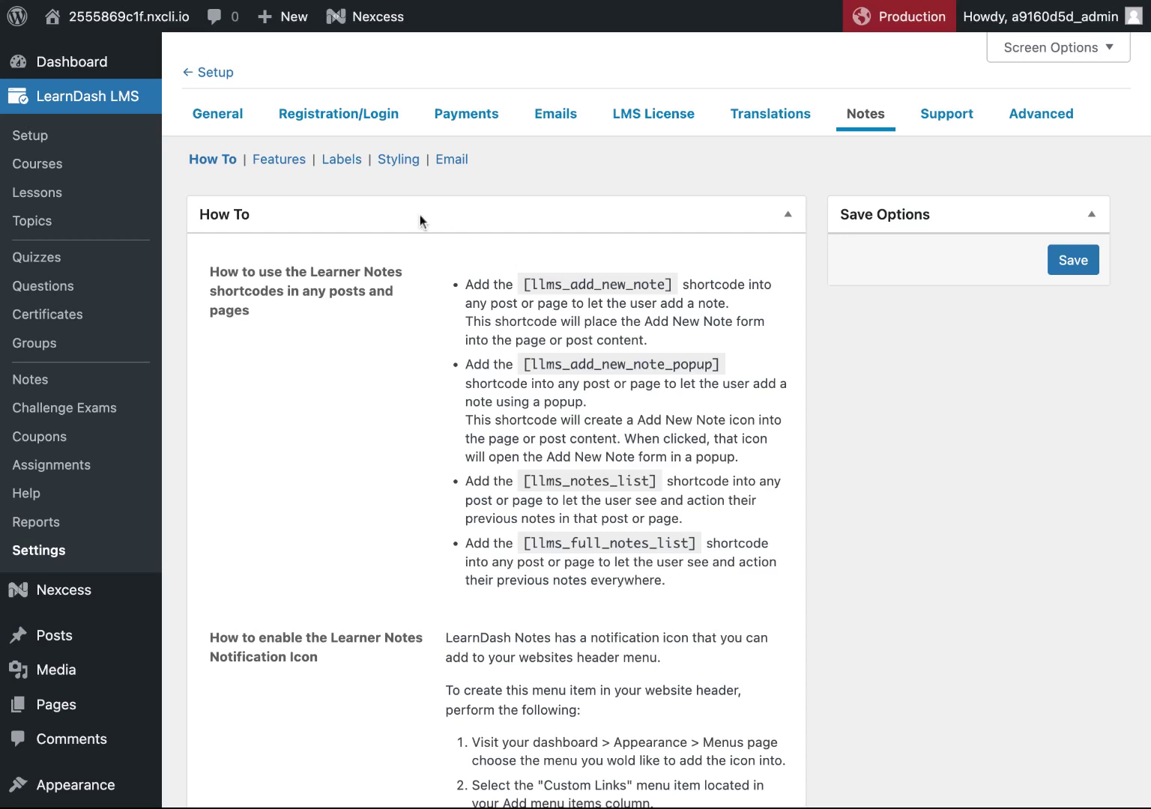
Step: In Notes Features, switch the add-new-note and popup auto-include shortcode options on, then back off
click(279, 162)
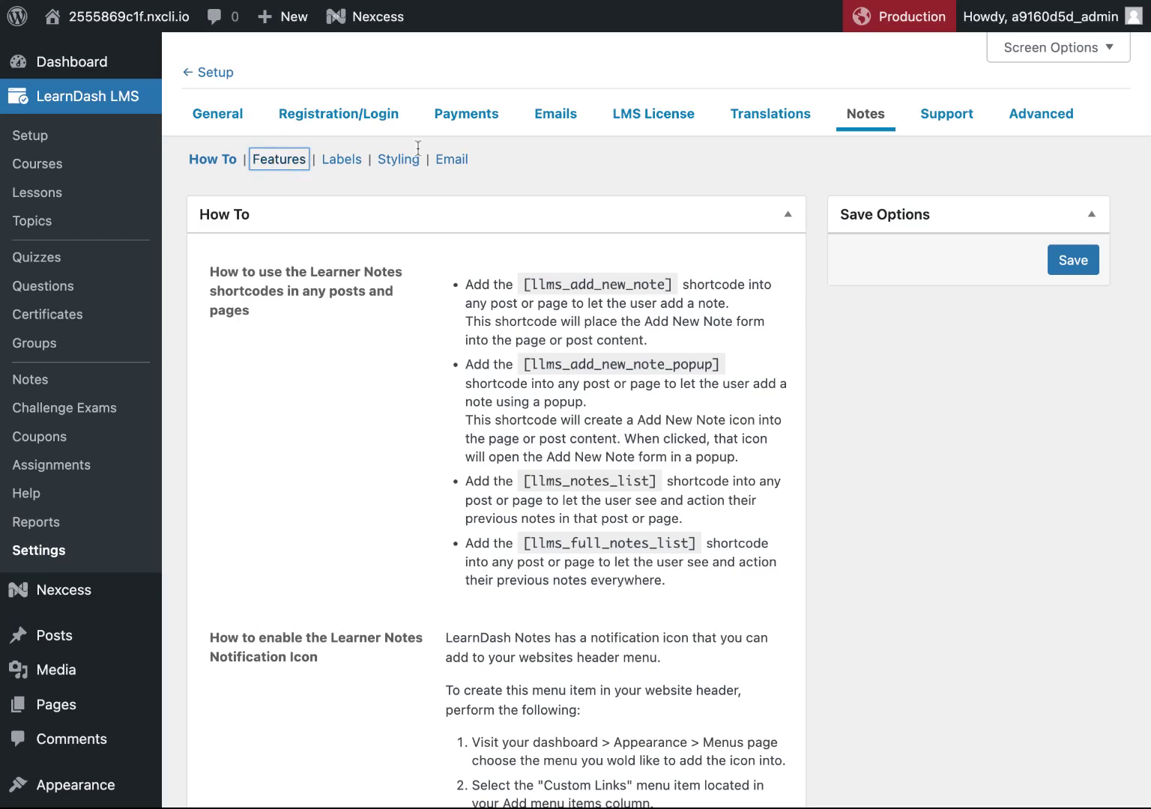
scroll(683, 461, down, 3)
scroll(683, 462, up, 1)
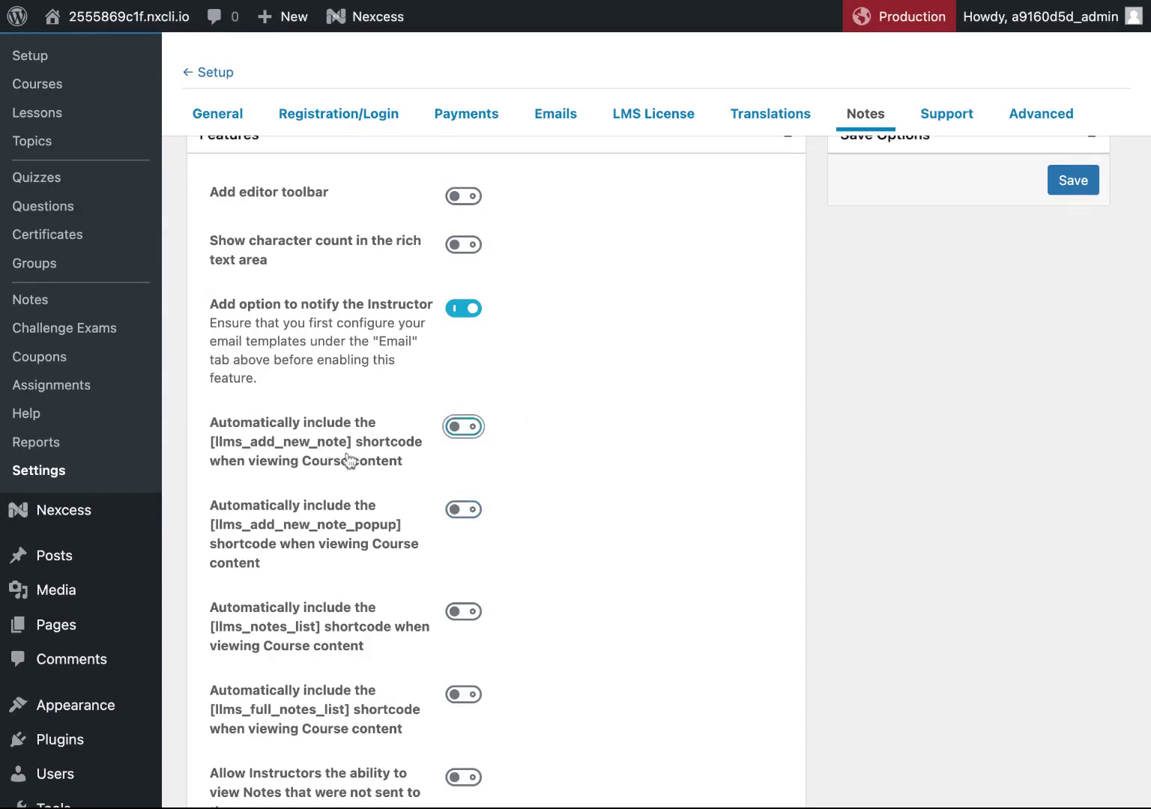
click(457, 428)
click(469, 514)
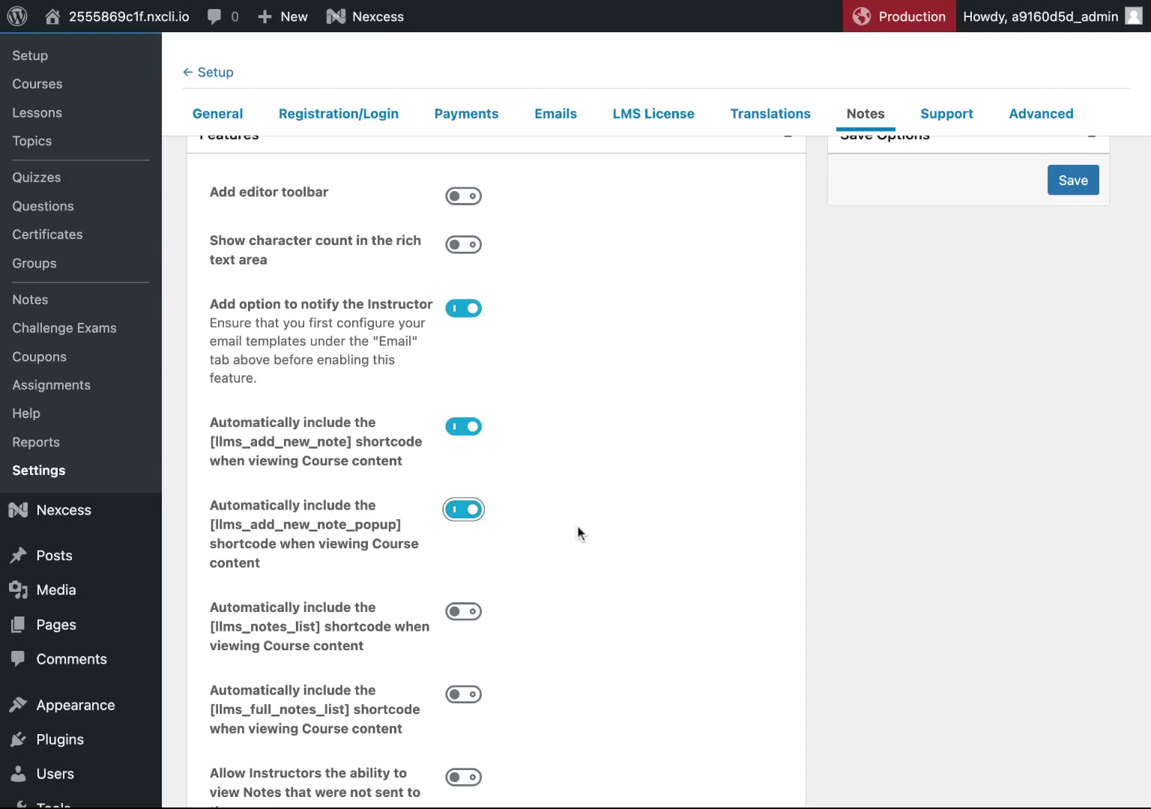
click(463, 512)
click(462, 427)
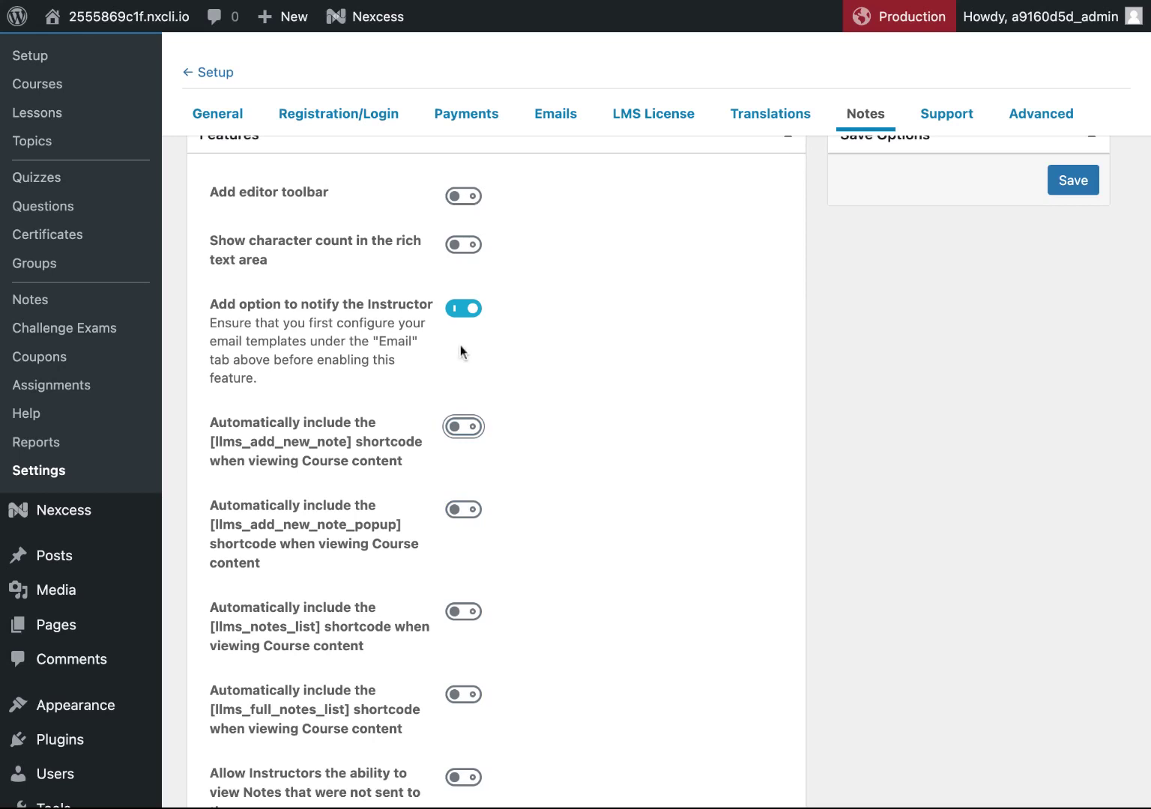
Step: Open the Defining E-commerce lesson from the E-Commerce Course builder for editing
click(38, 85)
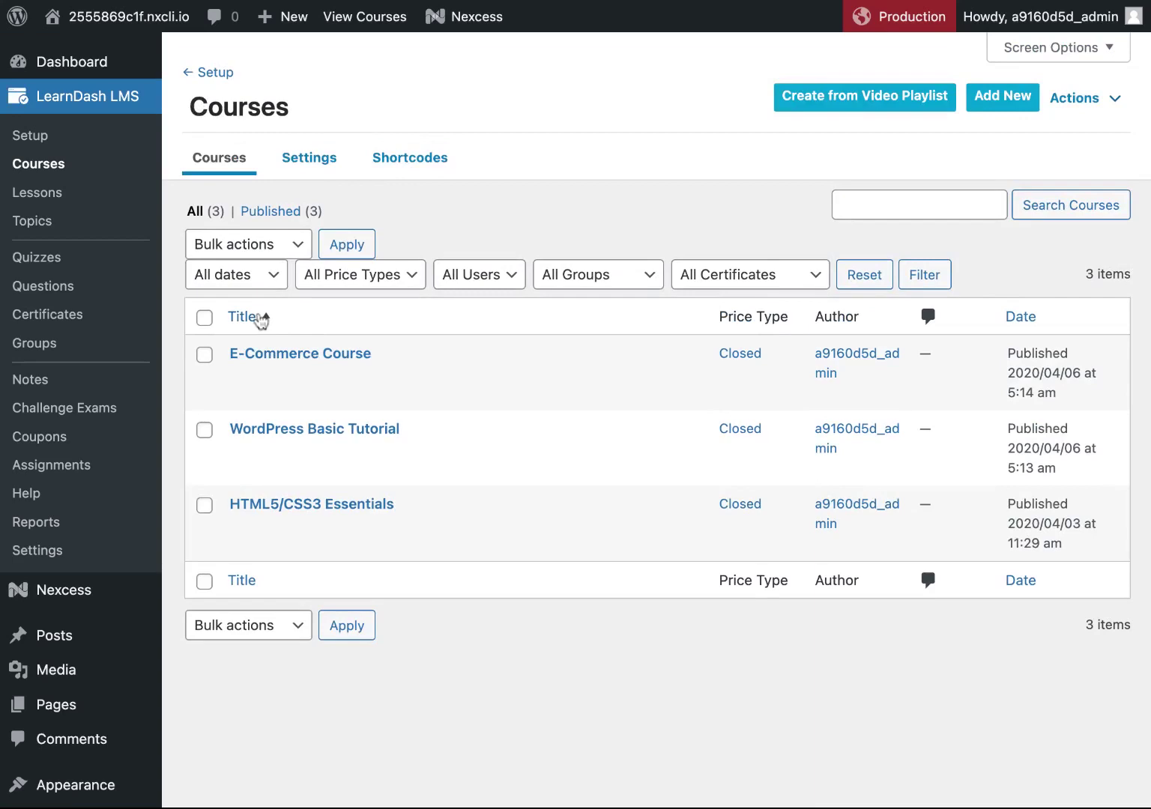
click(296, 360)
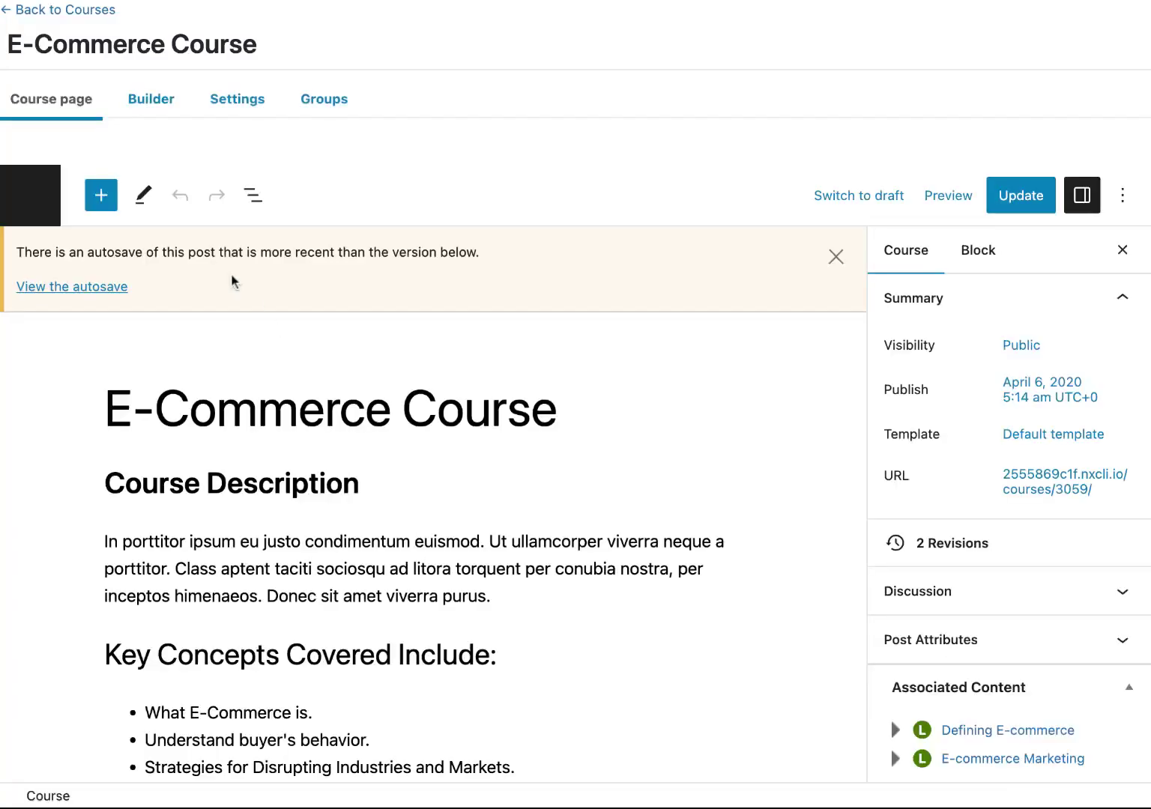
click(151, 103)
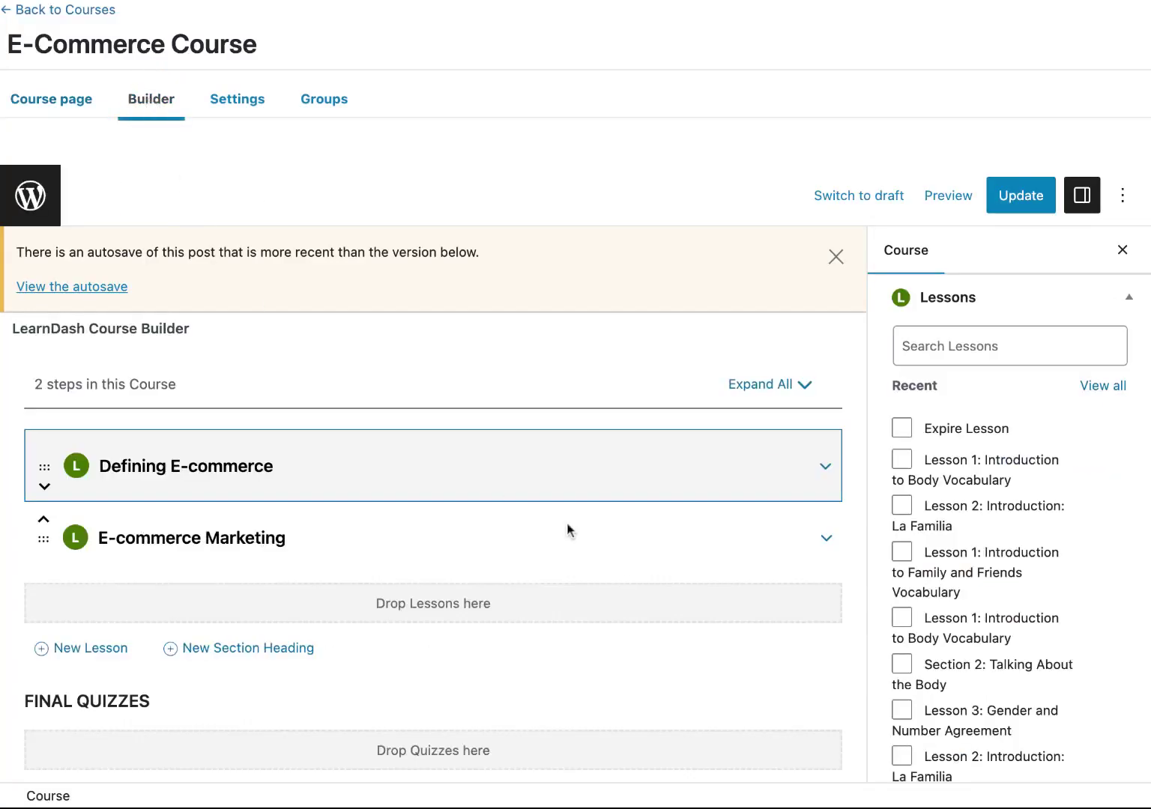
click(721, 470)
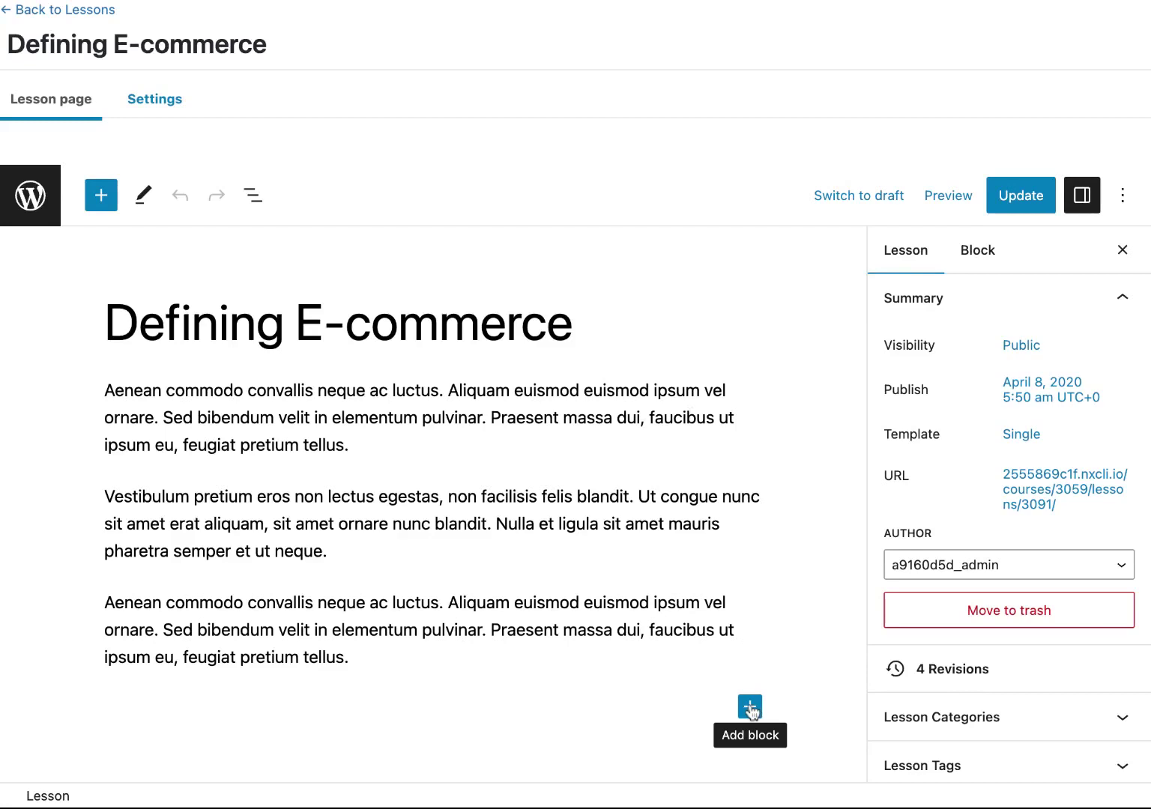
Step: Add a Shortcode block containing [llms_add_new_note] below the lesson text
click(751, 709)
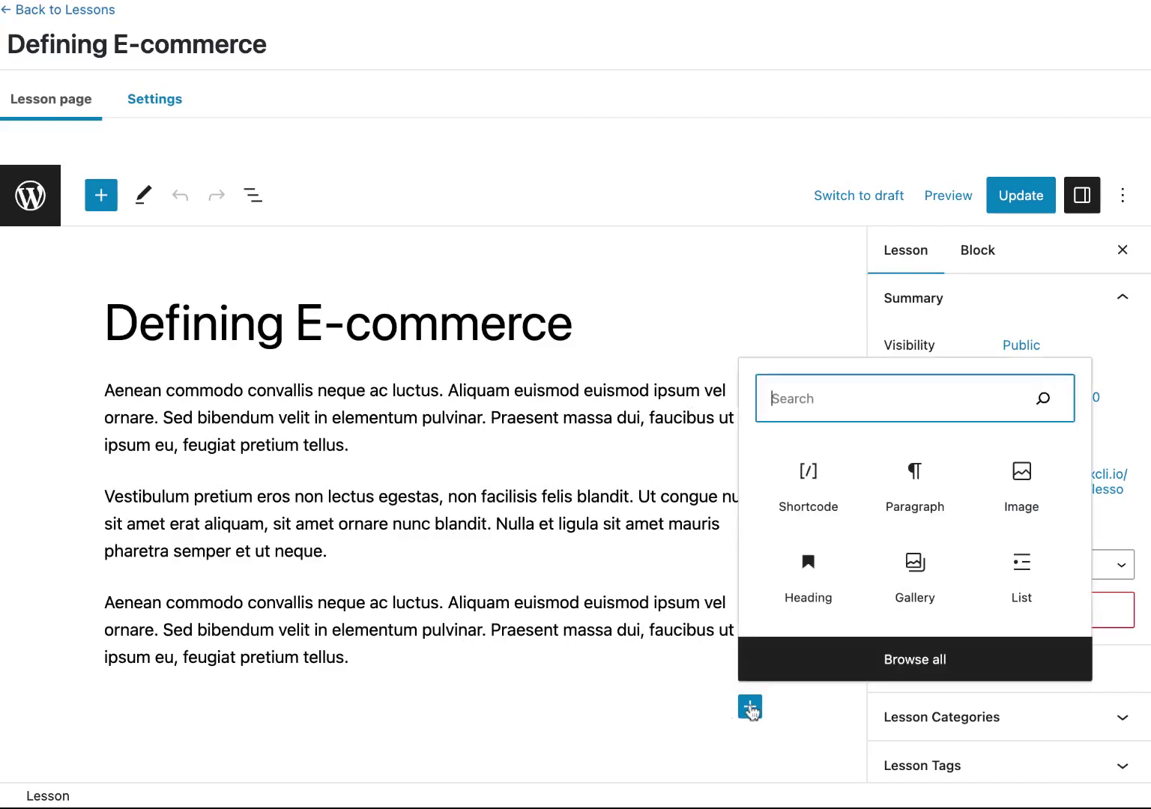
click(809, 500)
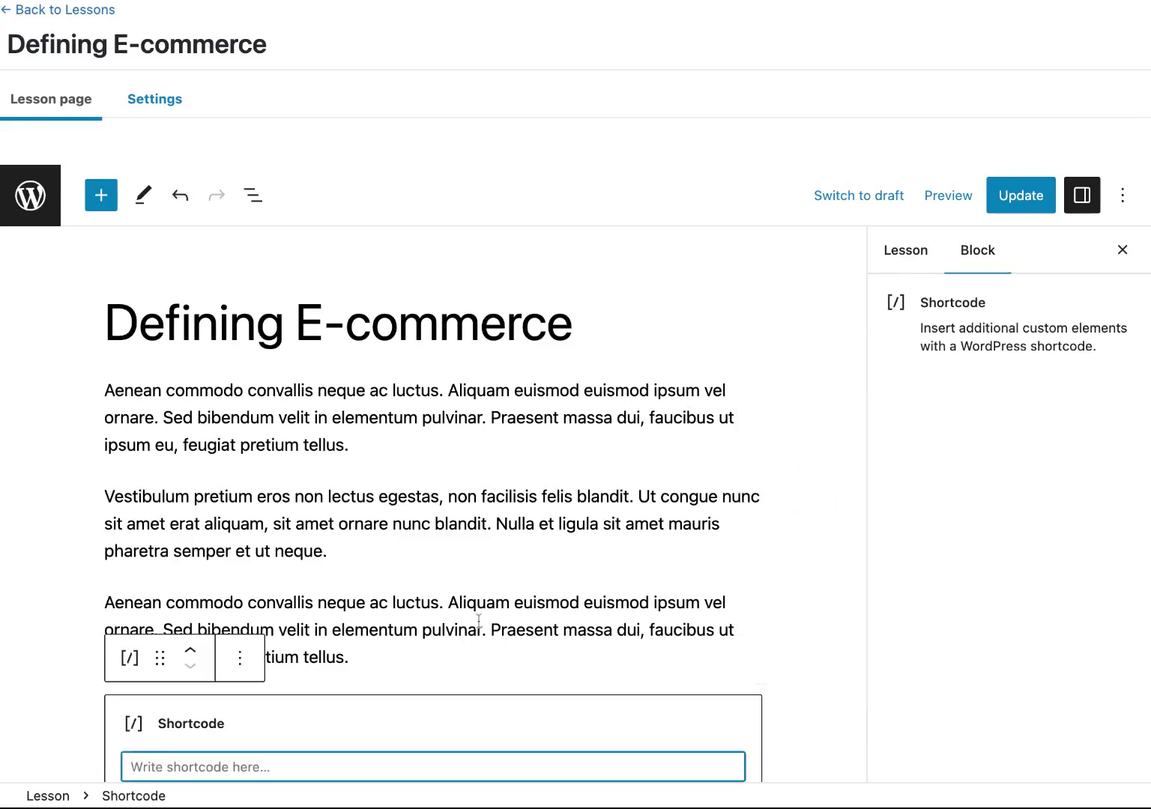
scroll(478, 616, down, 1)
text([llms_add_new_note])
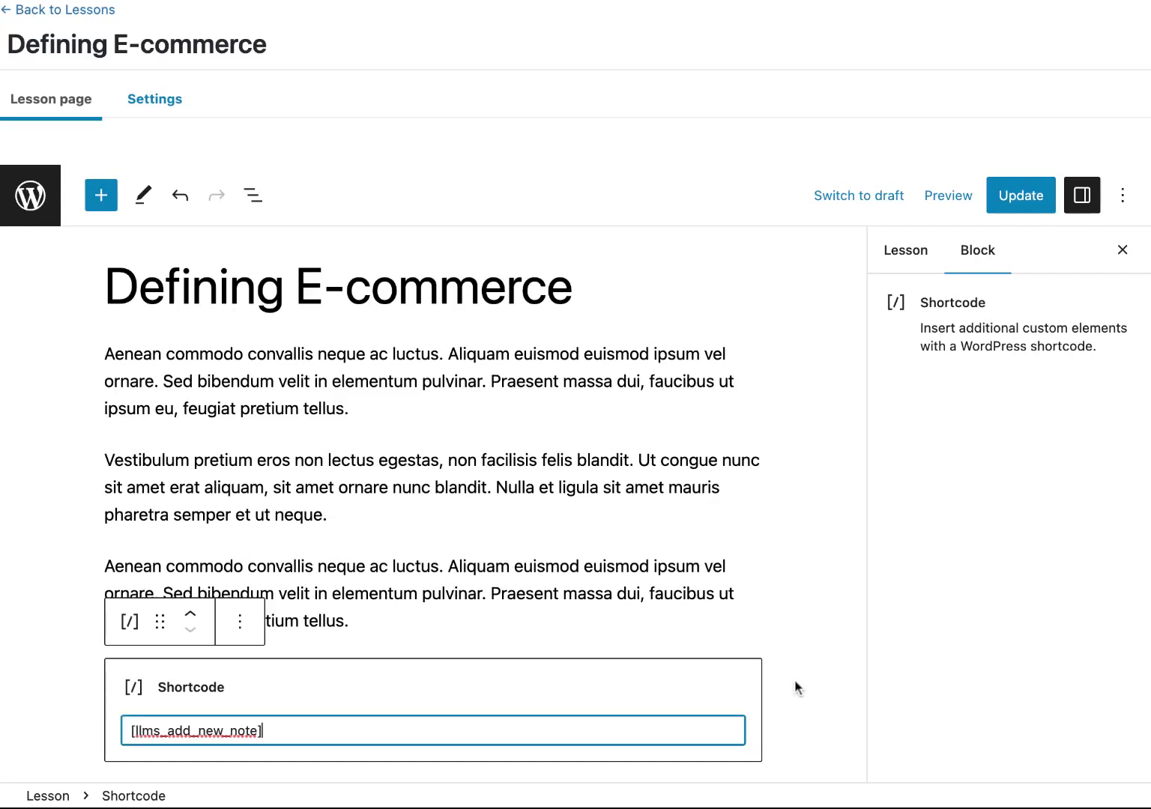
click(796, 713)
scroll(809, 754, down, 2)
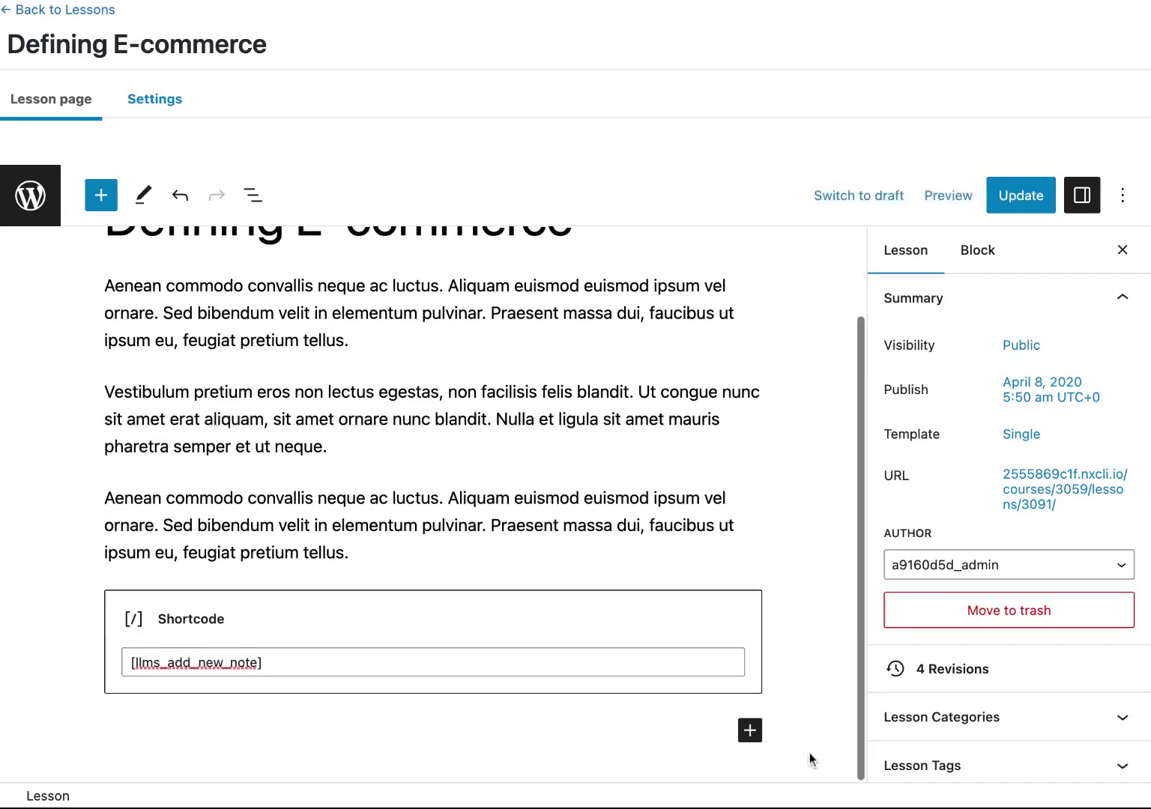
Step: Add a second Shortcode block containing [llms_add_new_note_popup]
click(750, 730)
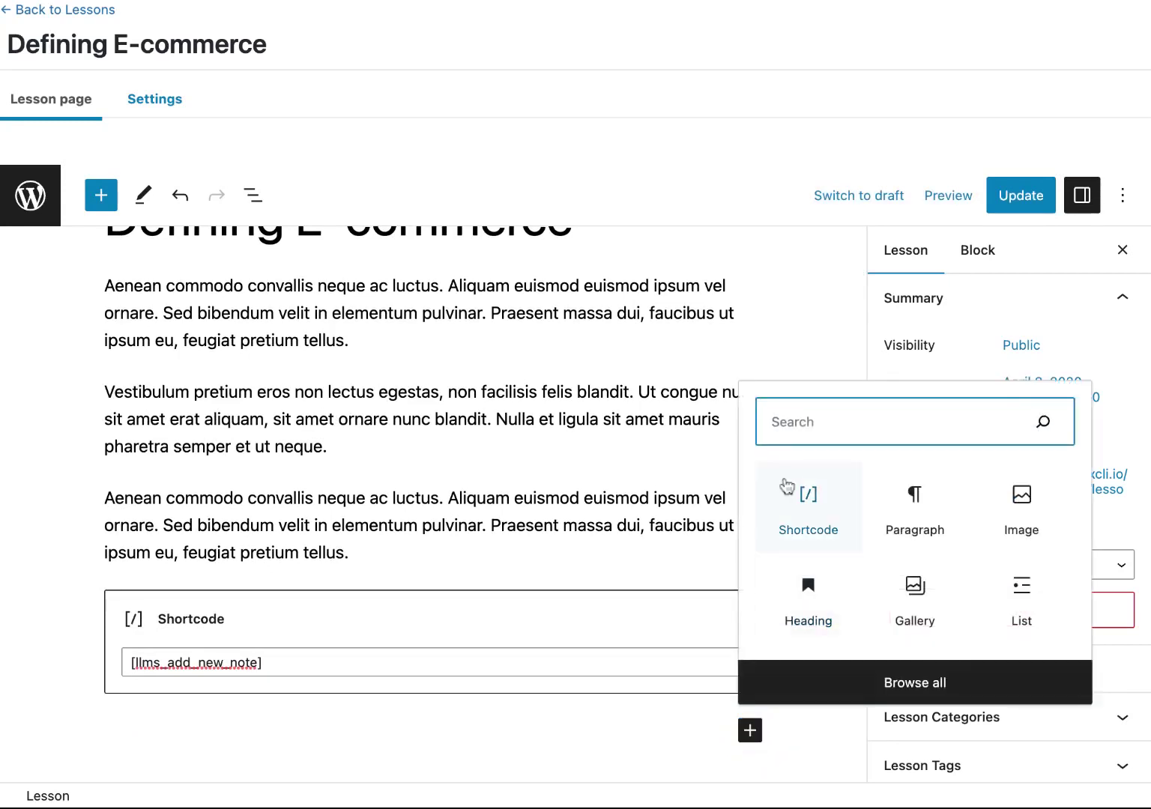
click(809, 496)
text([llms_add_new_note_popup])
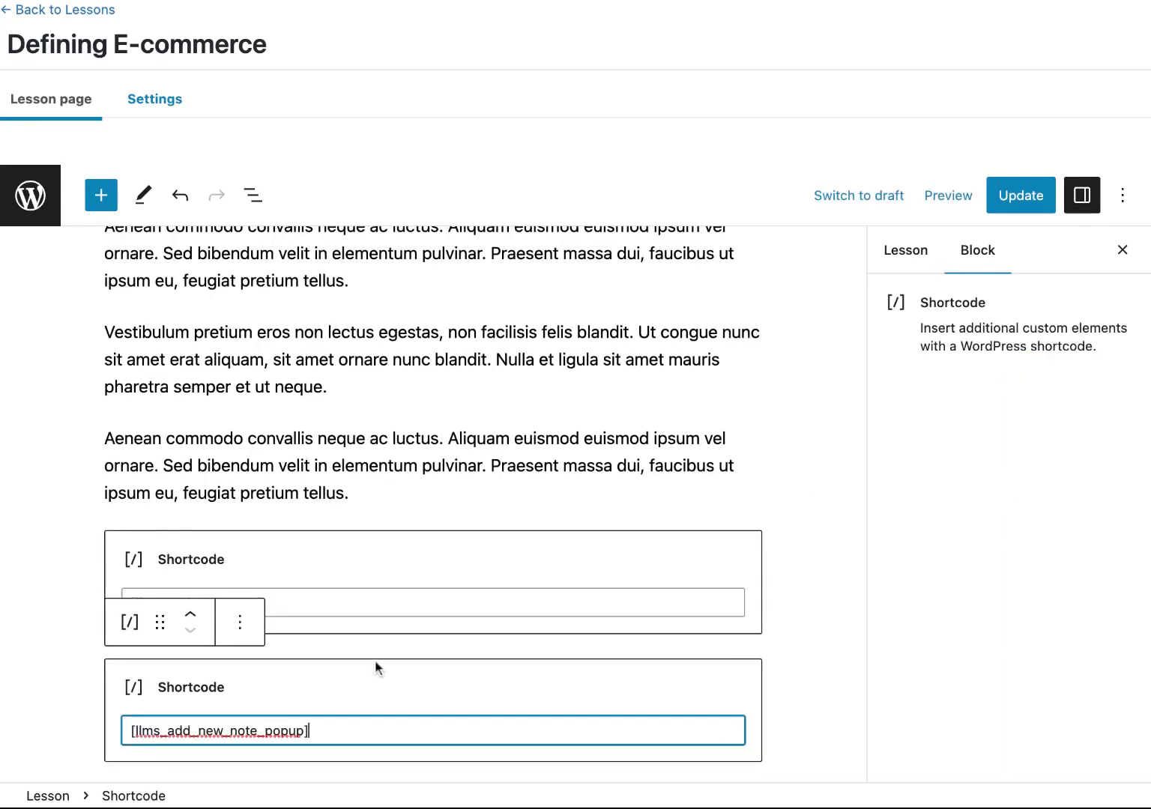
click(814, 682)
scroll(807, 708, down, 2)
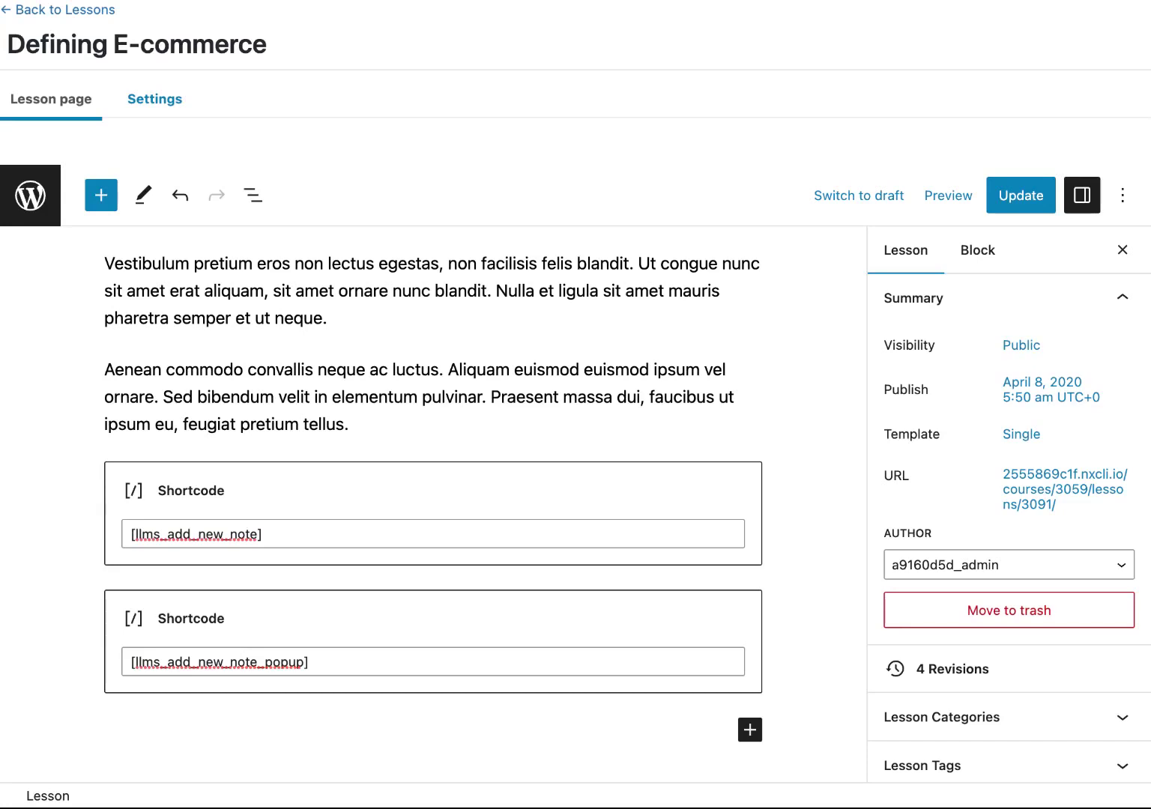
Step: Add a third Shortcode block with [llms_notes_list] and update the lesson
click(750, 730)
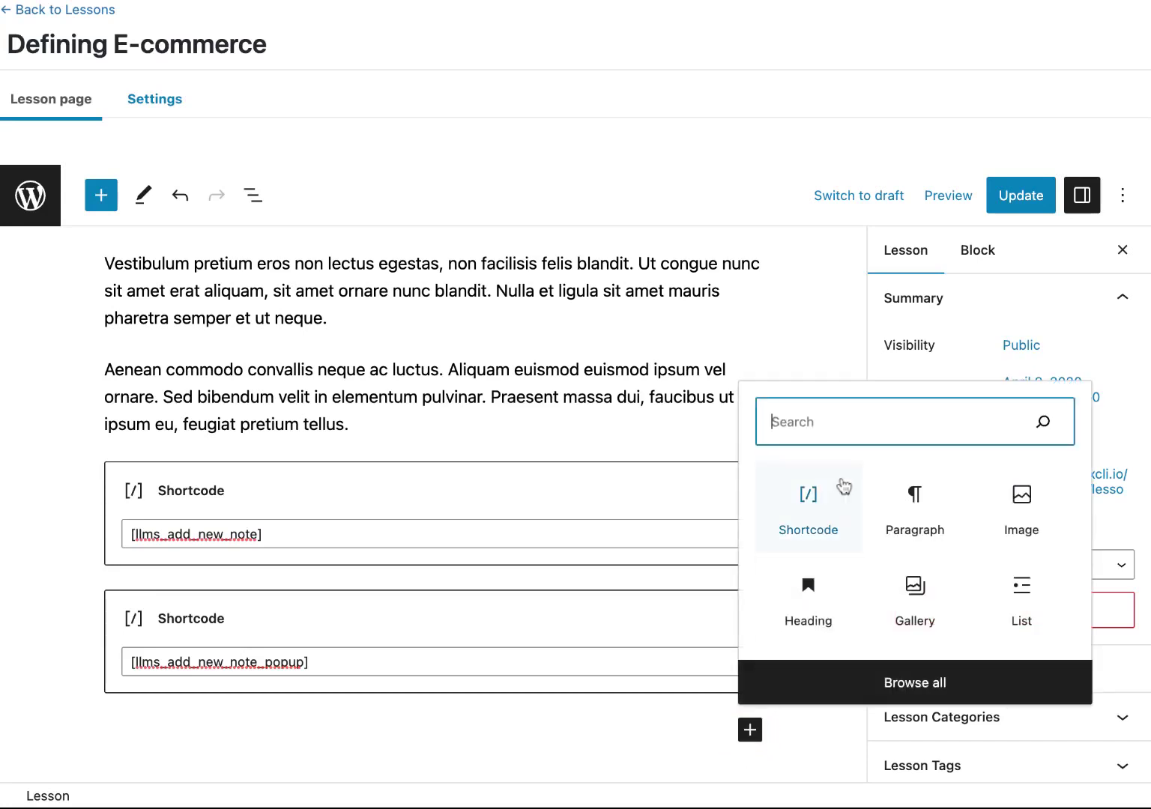
click(809, 499)
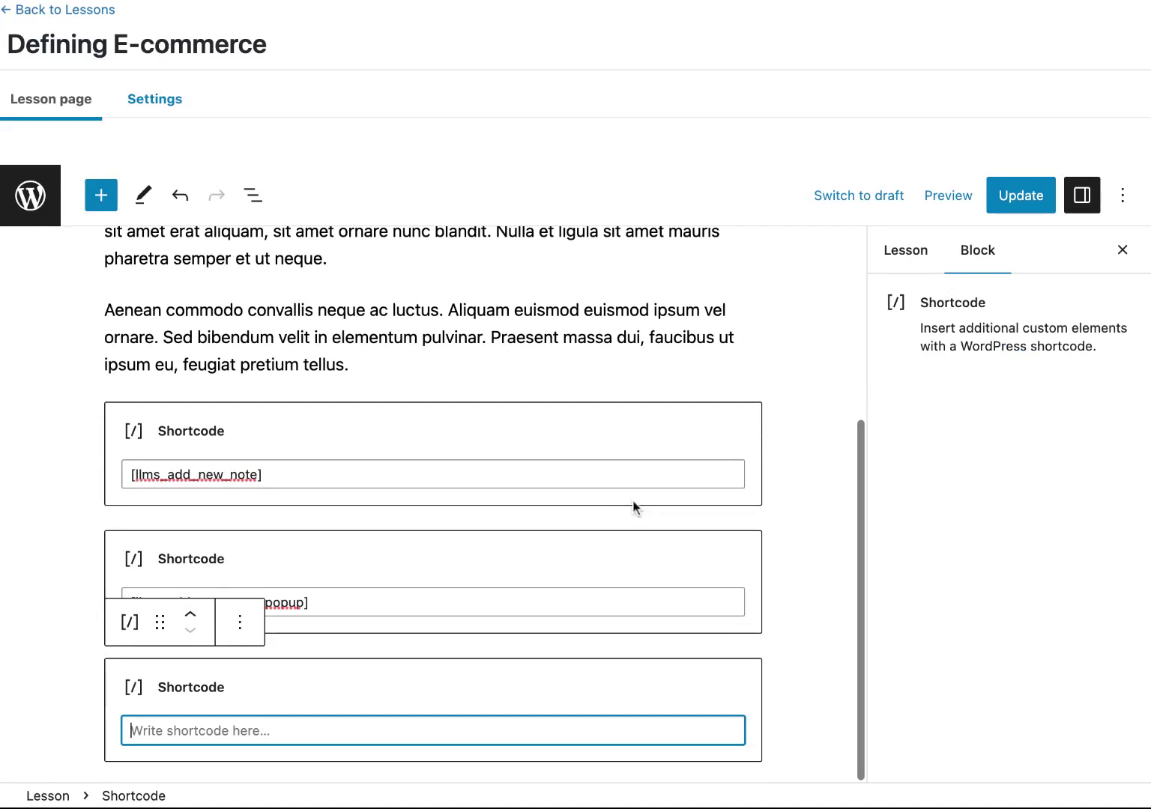
text([llms_notes_list])
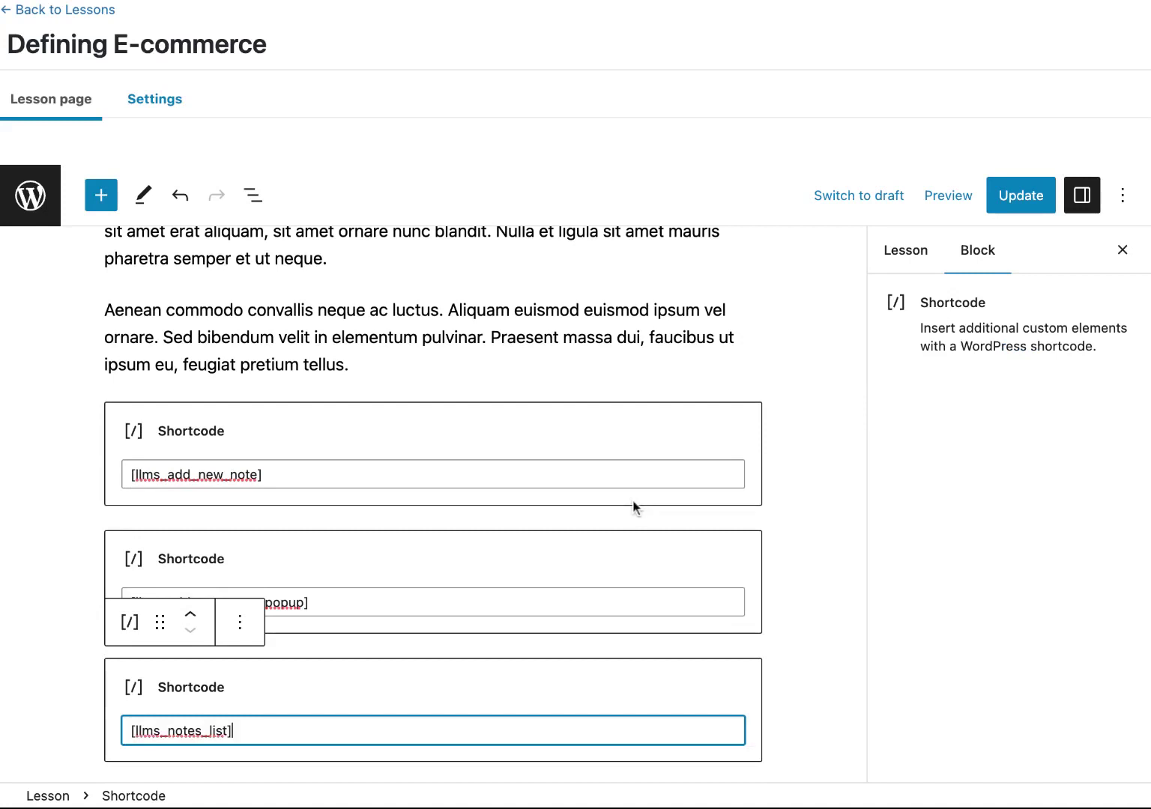
click(1023, 197)
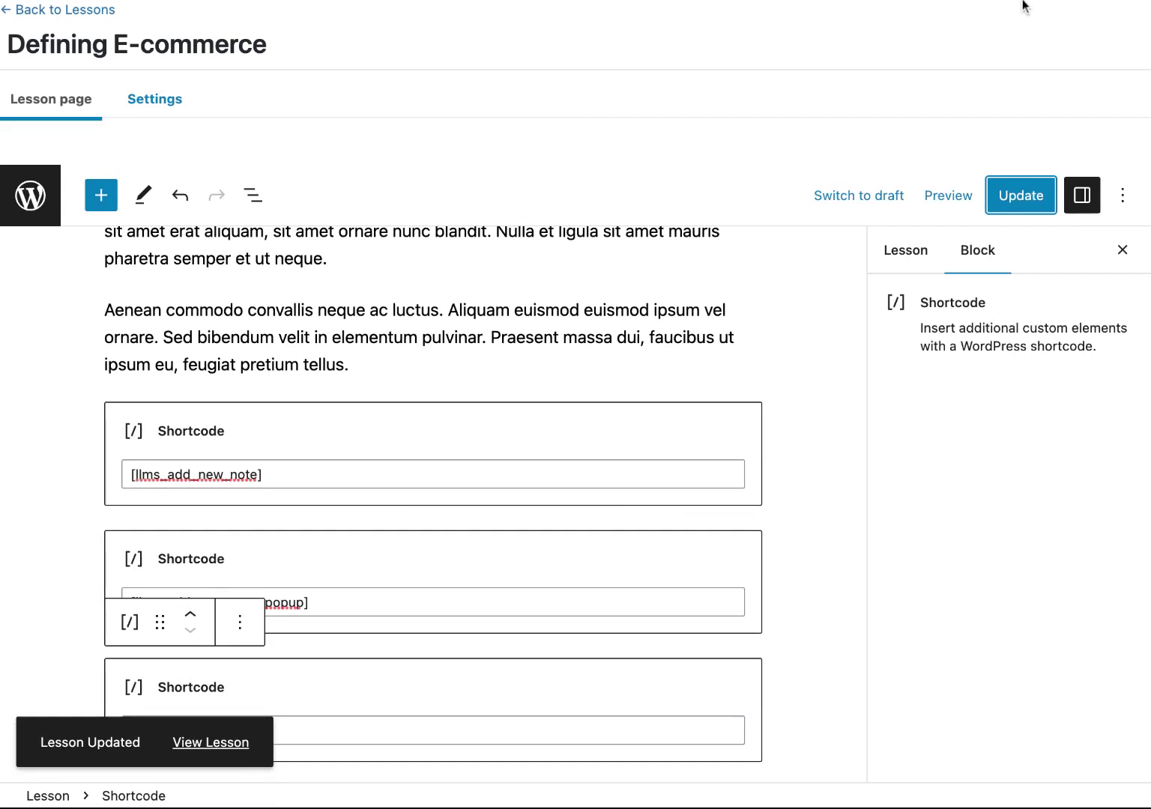
Step: Preview the lesson in a new tab and reposition, minimize and re-expand the floating note popup
click(948, 196)
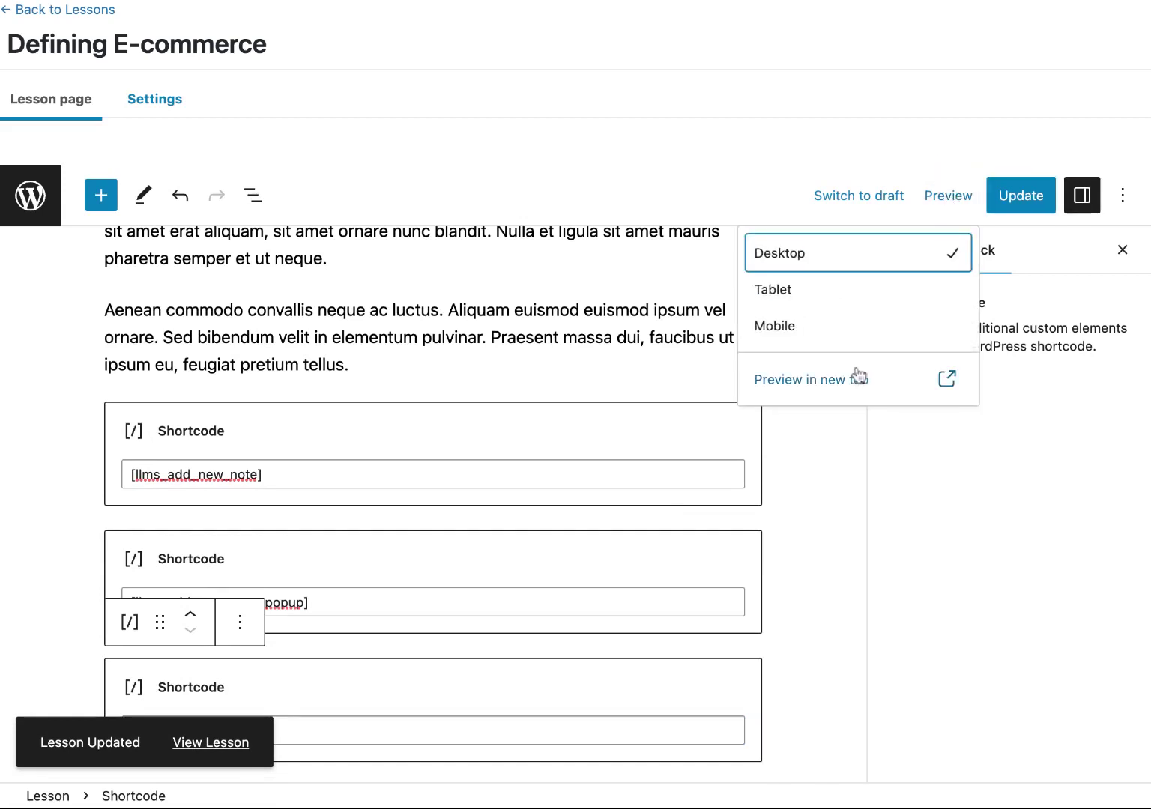
click(852, 378)
drag(462, 47, 906, 243)
click(1081, 252)
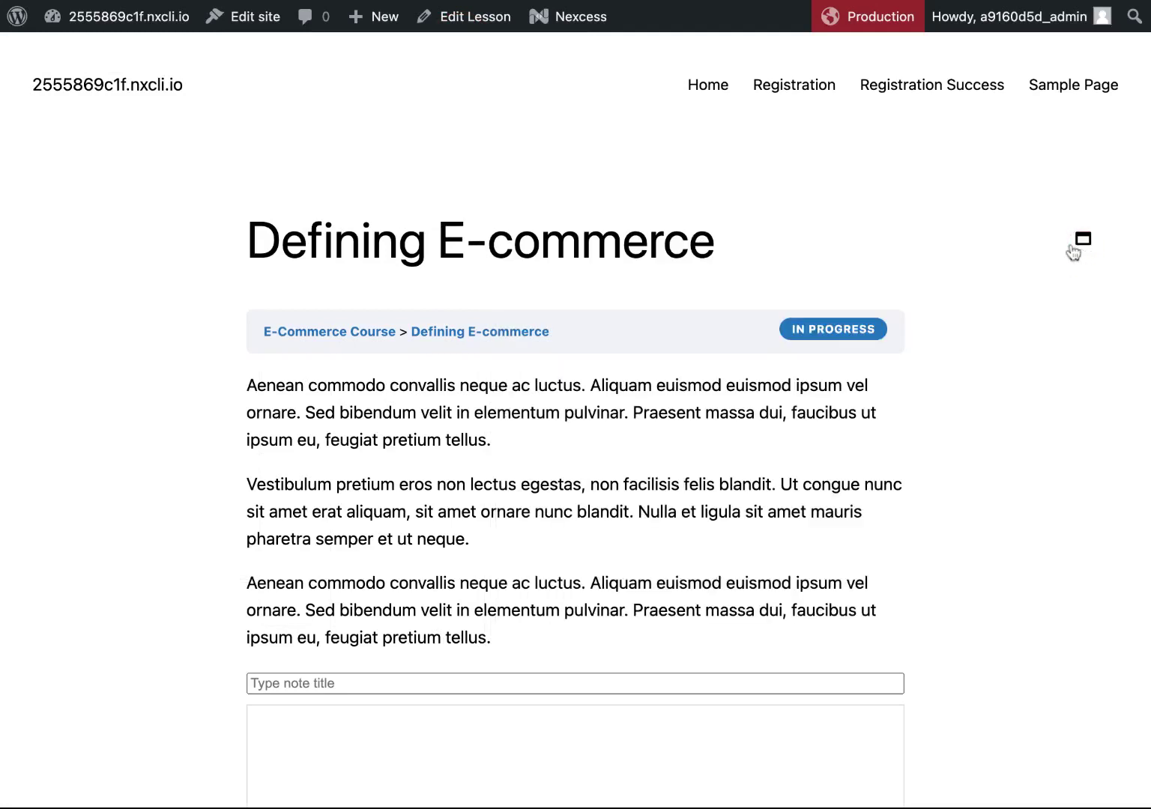
click(1100, 142)
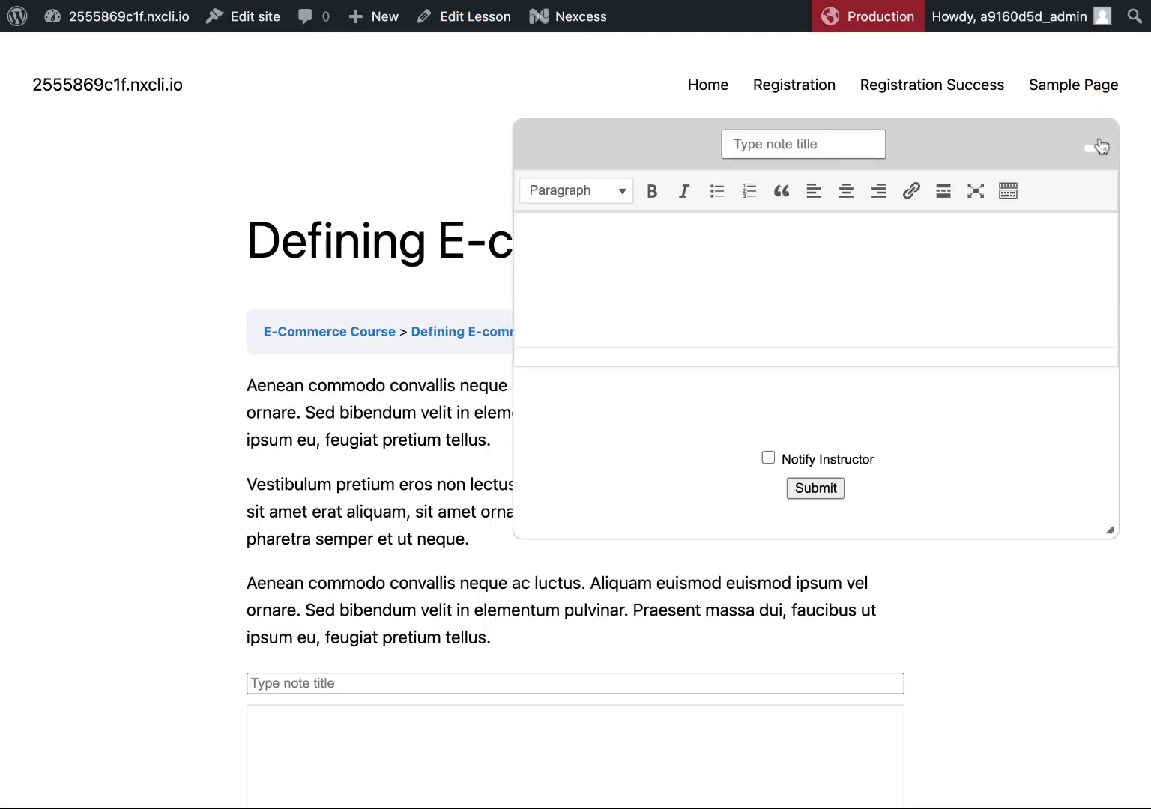
Step: Submit a note titled 'Test 1' with body 'Test 1' and Notify Instructor ticked
click(821, 146)
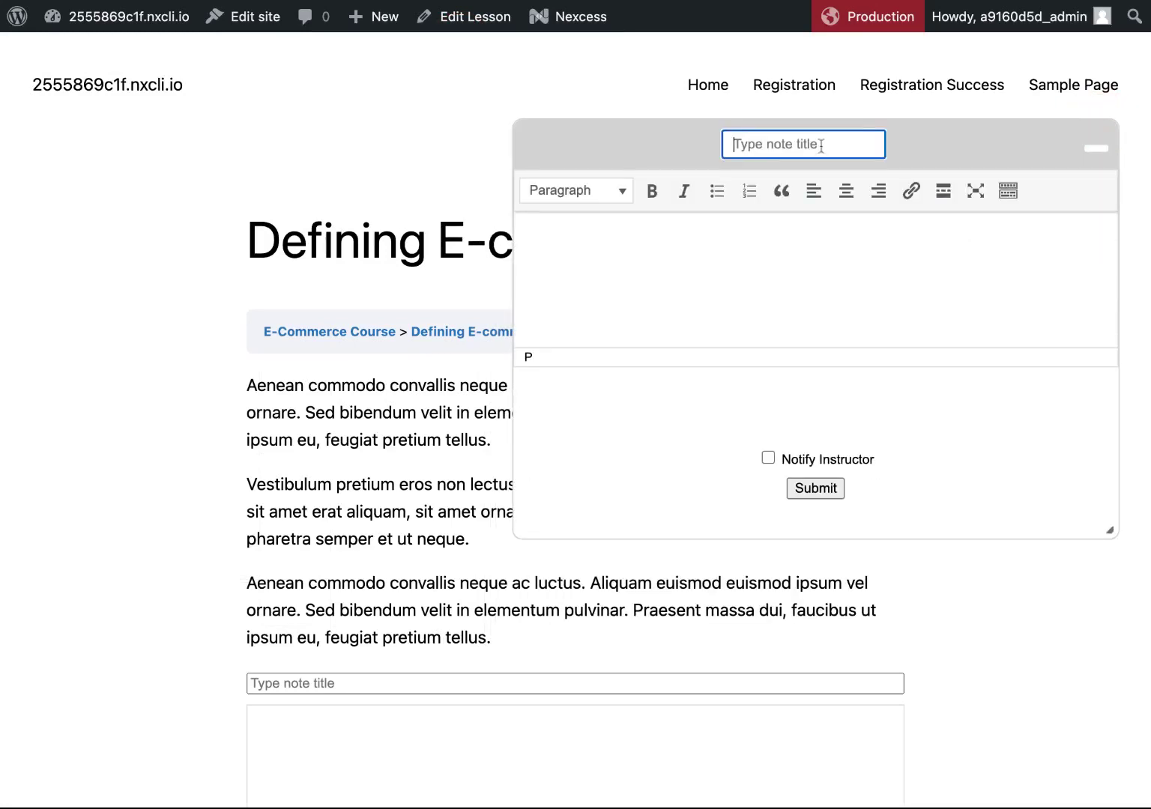
text(Test 1)
click(778, 262)
text(Test 1)
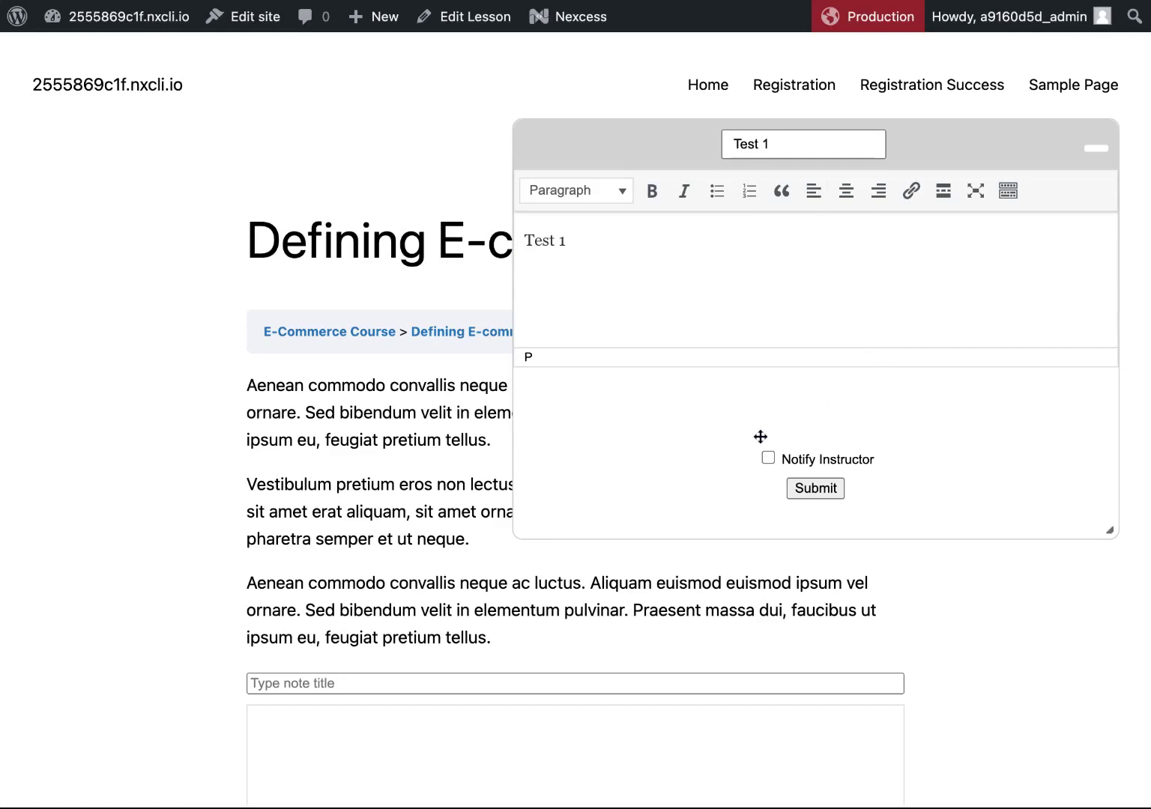
click(768, 459)
click(820, 493)
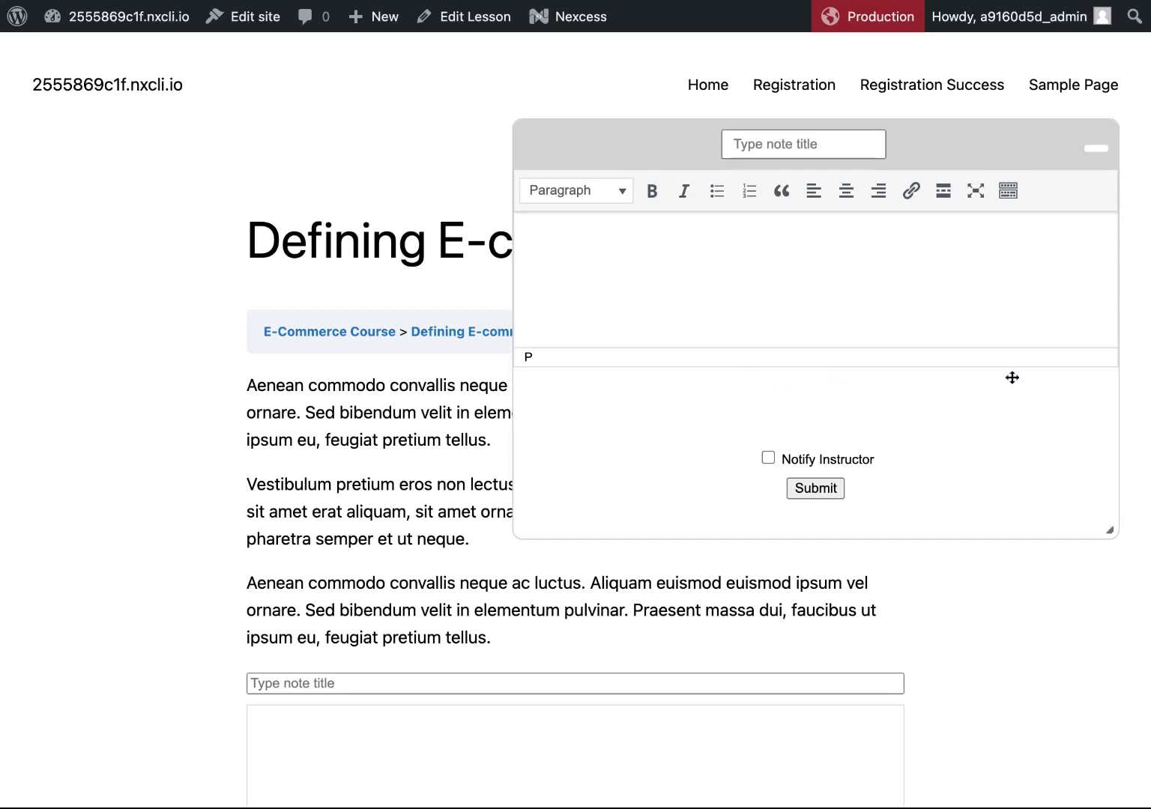
Step: Minimize the popup and submit a 'Test 2' note from the inline form with Notify Instructor ticked
click(1099, 147)
scroll(1037, 380, down, 5)
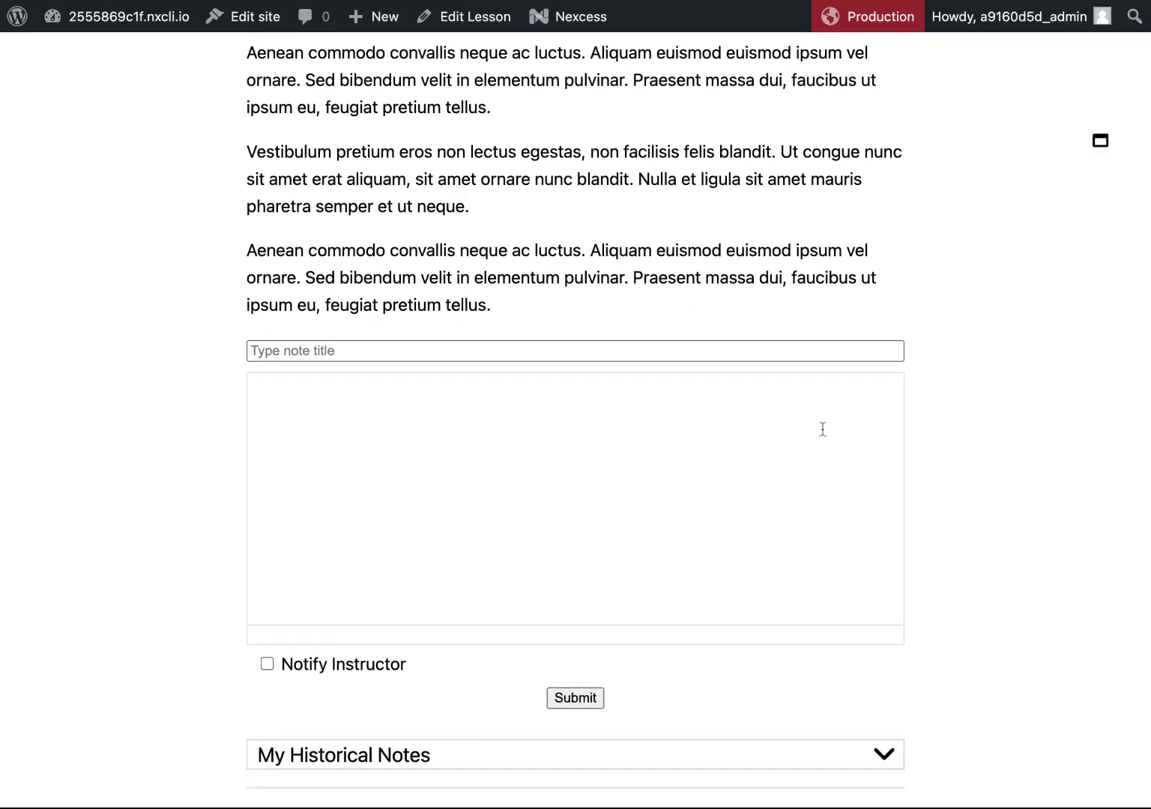
click(291, 352)
text(T)
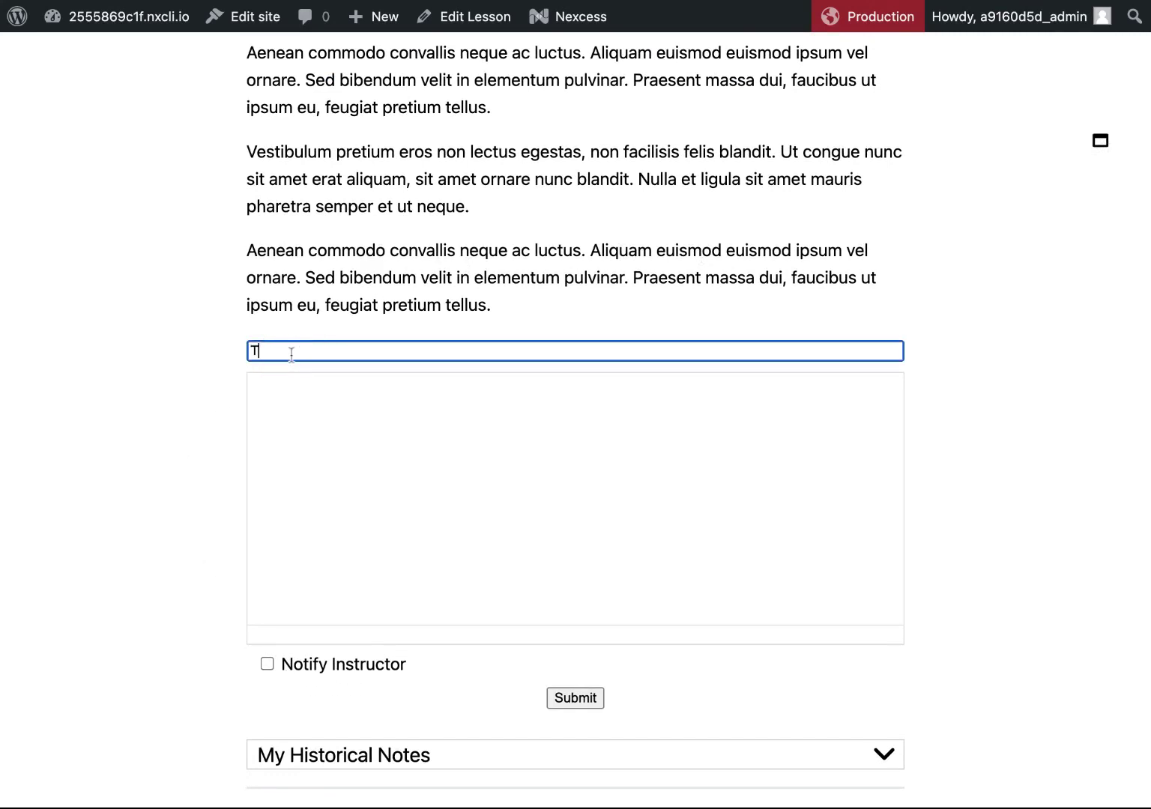
text(est 2)
click(288, 506)
text(Test 2)
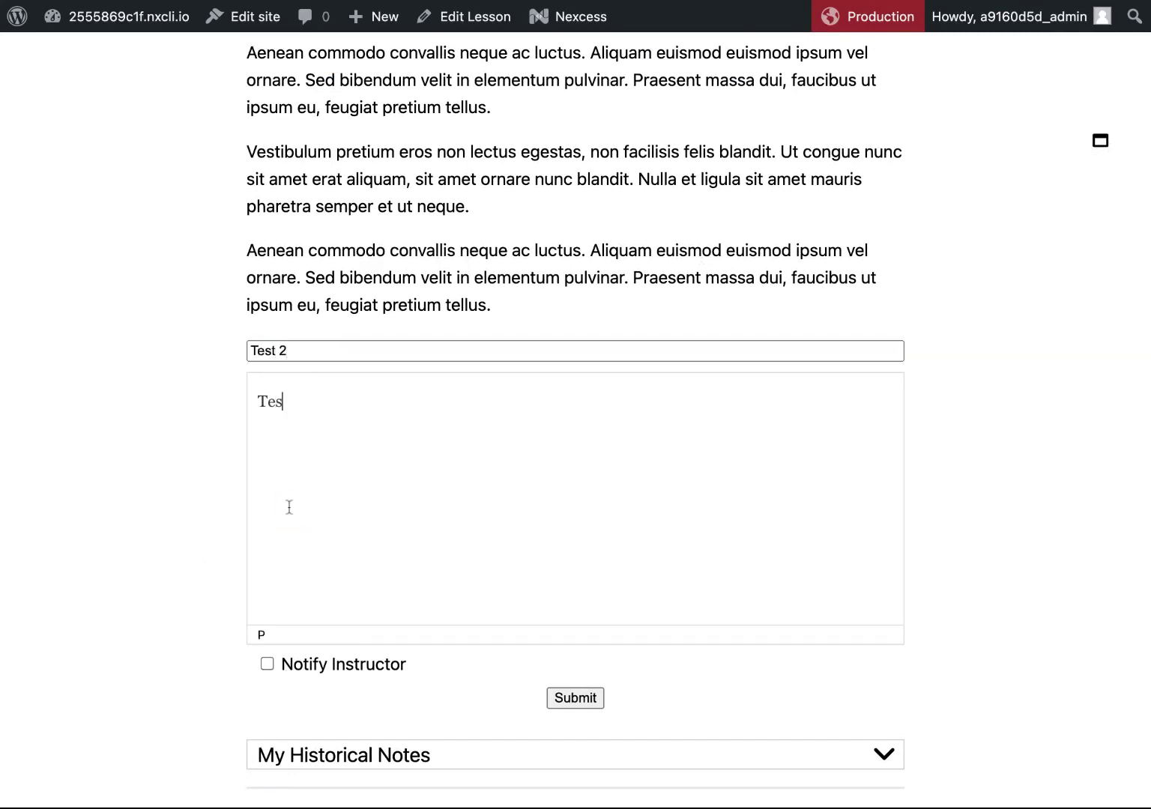
click(267, 663)
click(567, 698)
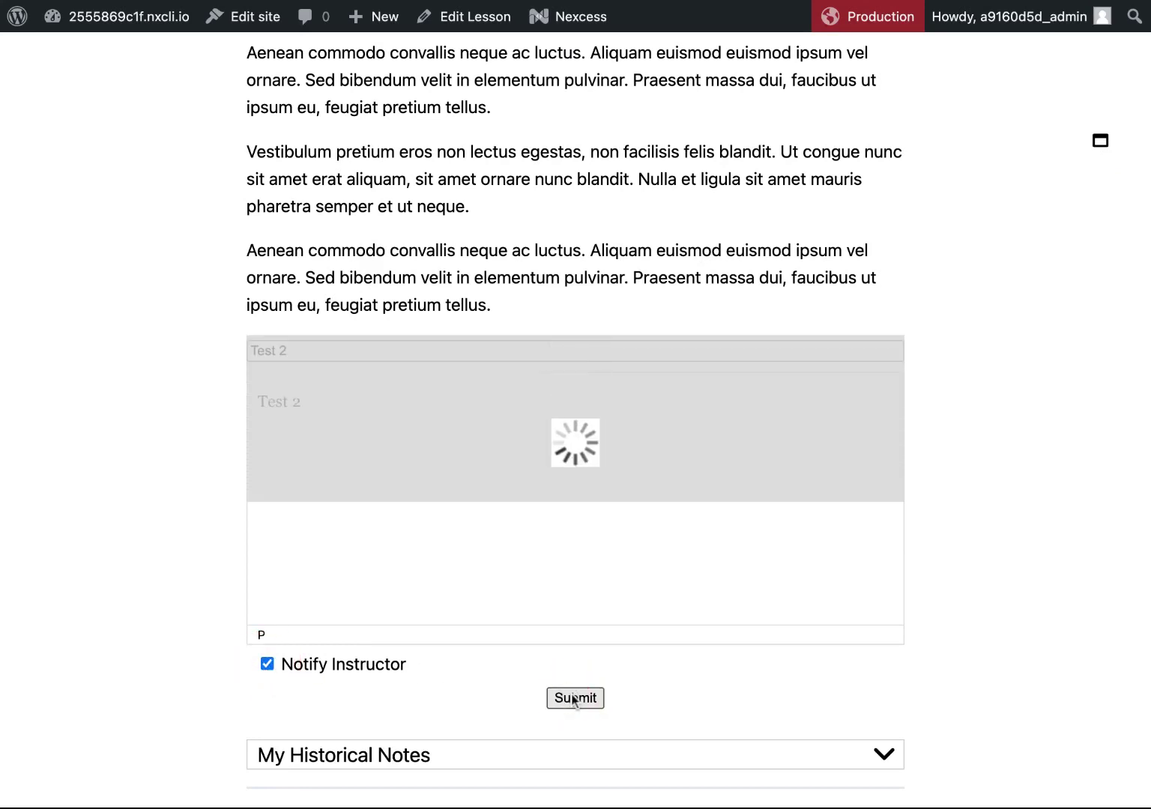
Step: Expand My Historical Notes to review the saved notes, then collapse it
scroll(996, 517, down, 5)
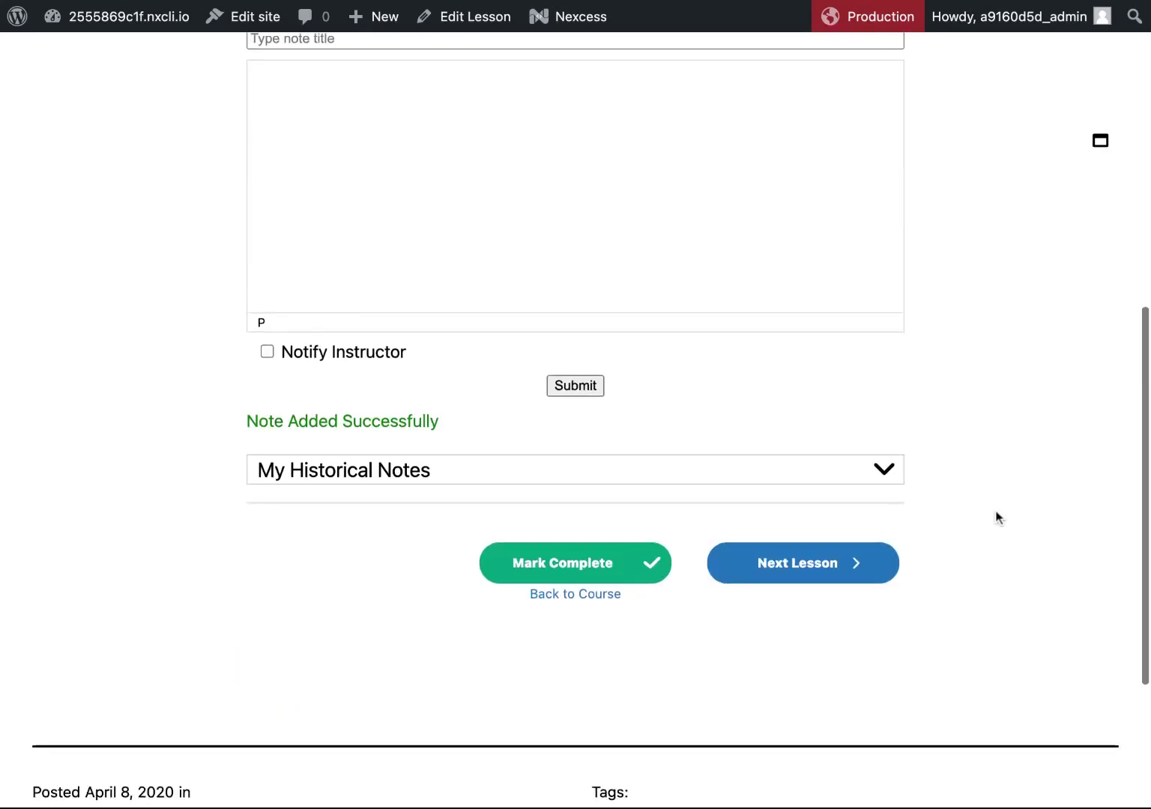
click(884, 470)
scroll(794, 517, down, 2)
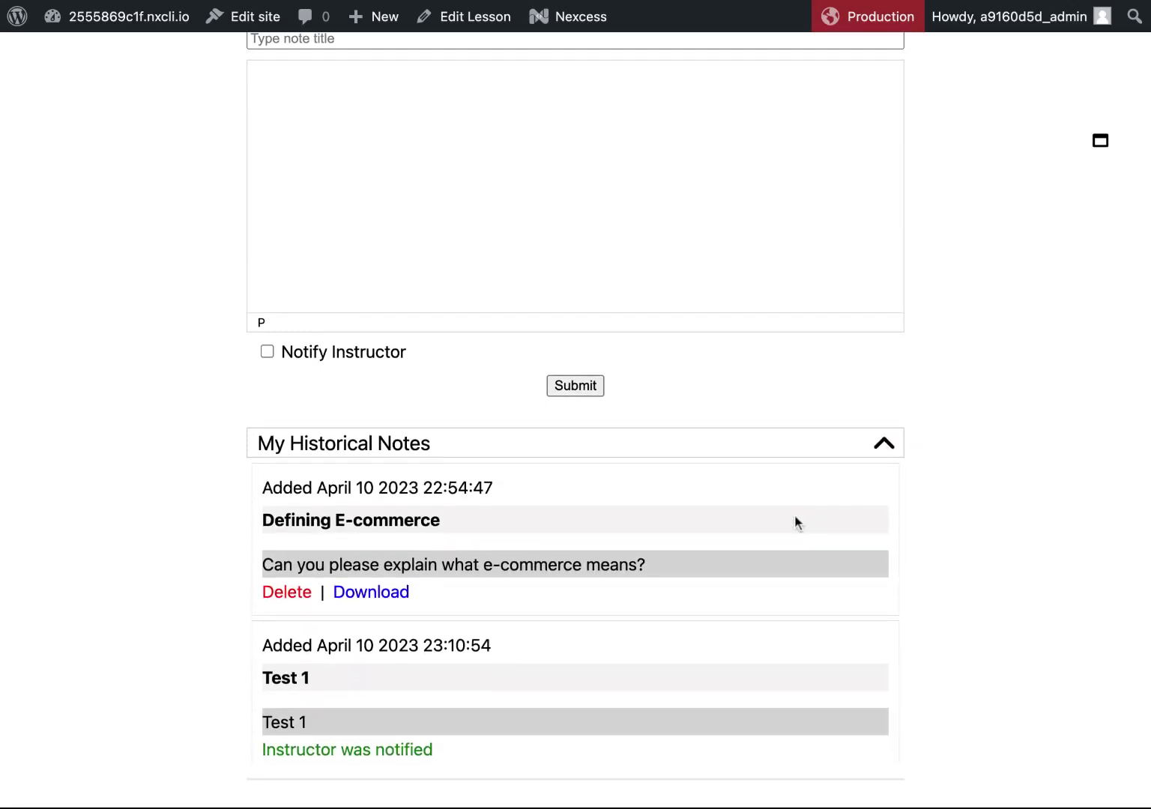
scroll(749, 517, up, 1)
scroll(551, 652, down, 2)
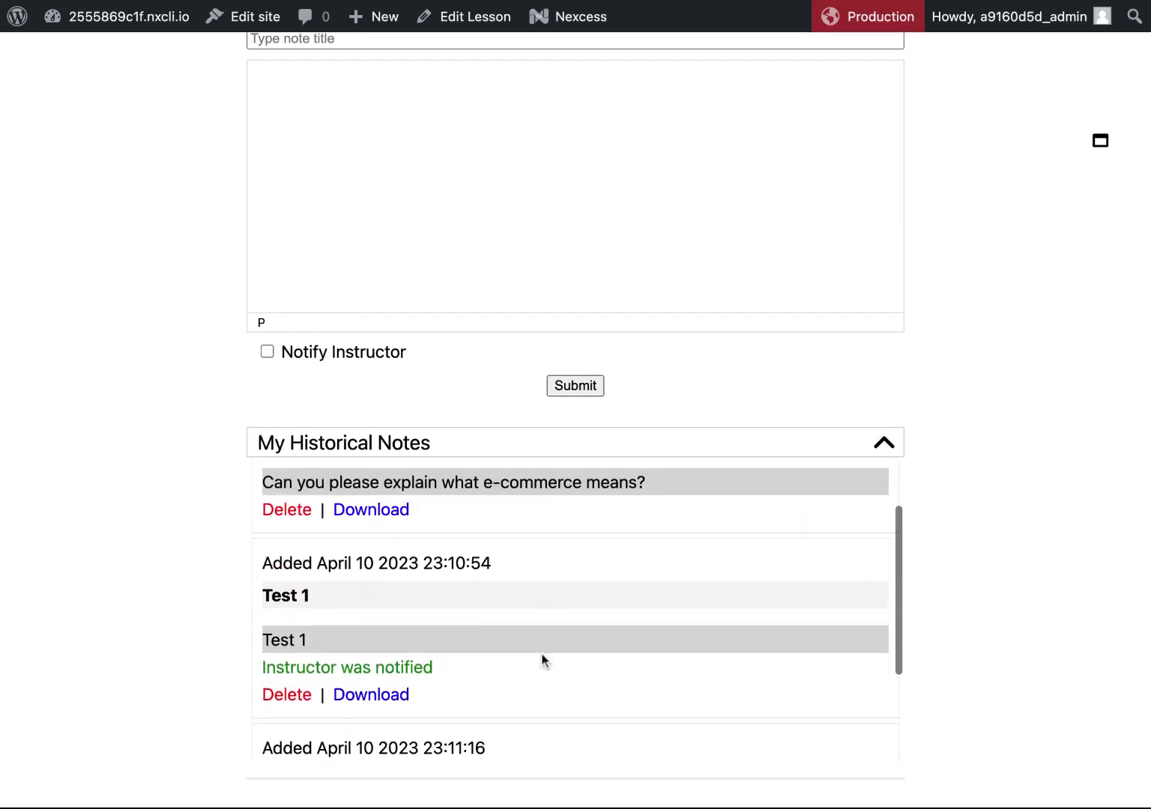
scroll(479, 622, down, 2)
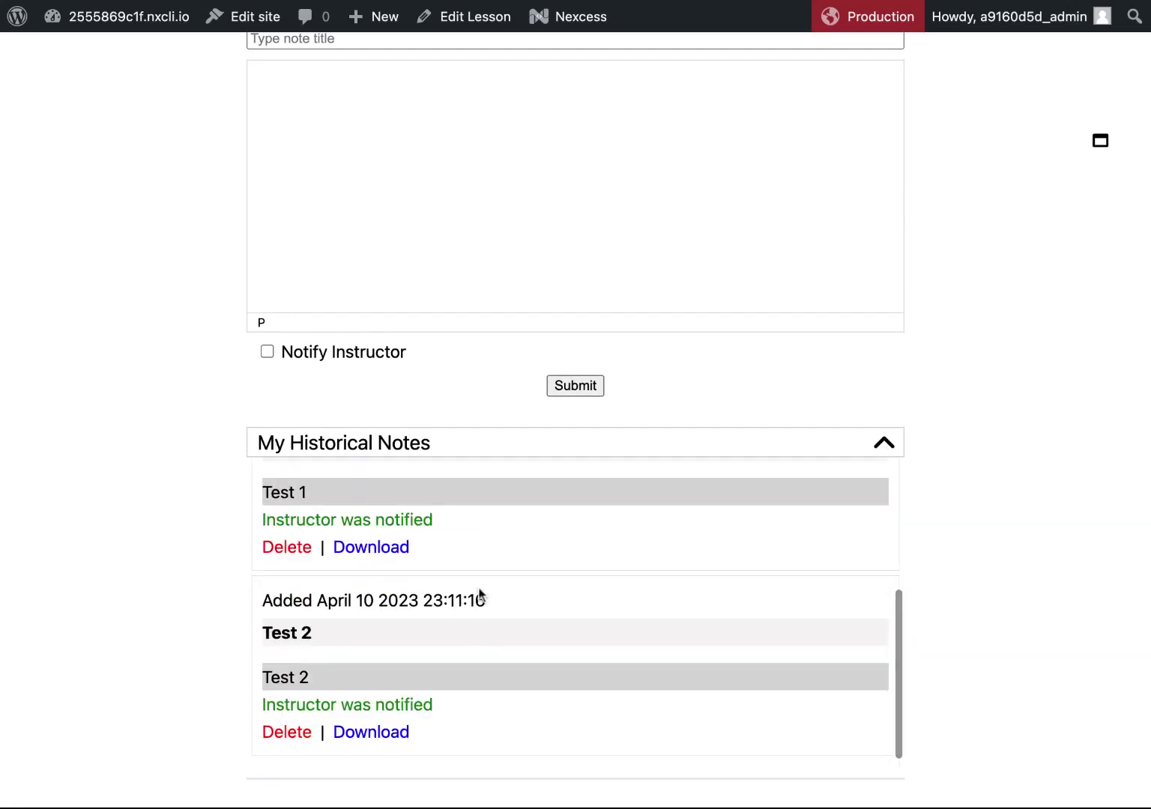
scroll(493, 526, up, 4)
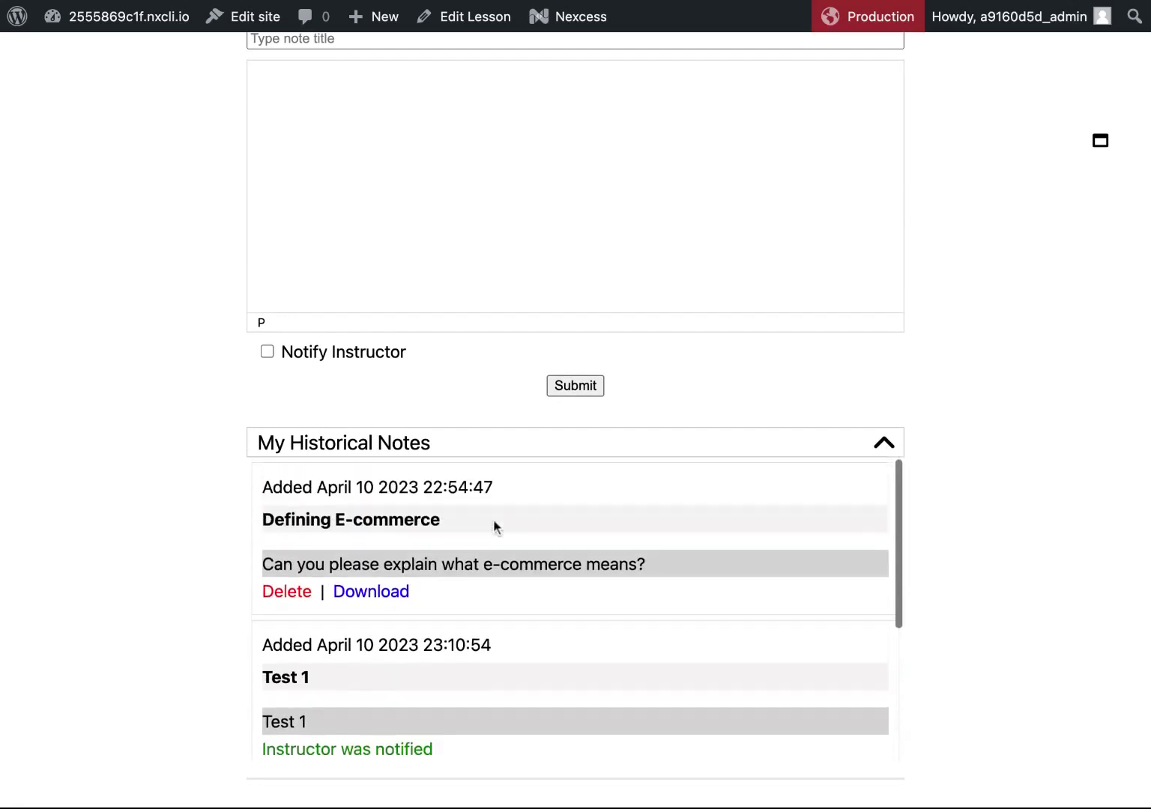
click(882, 443)
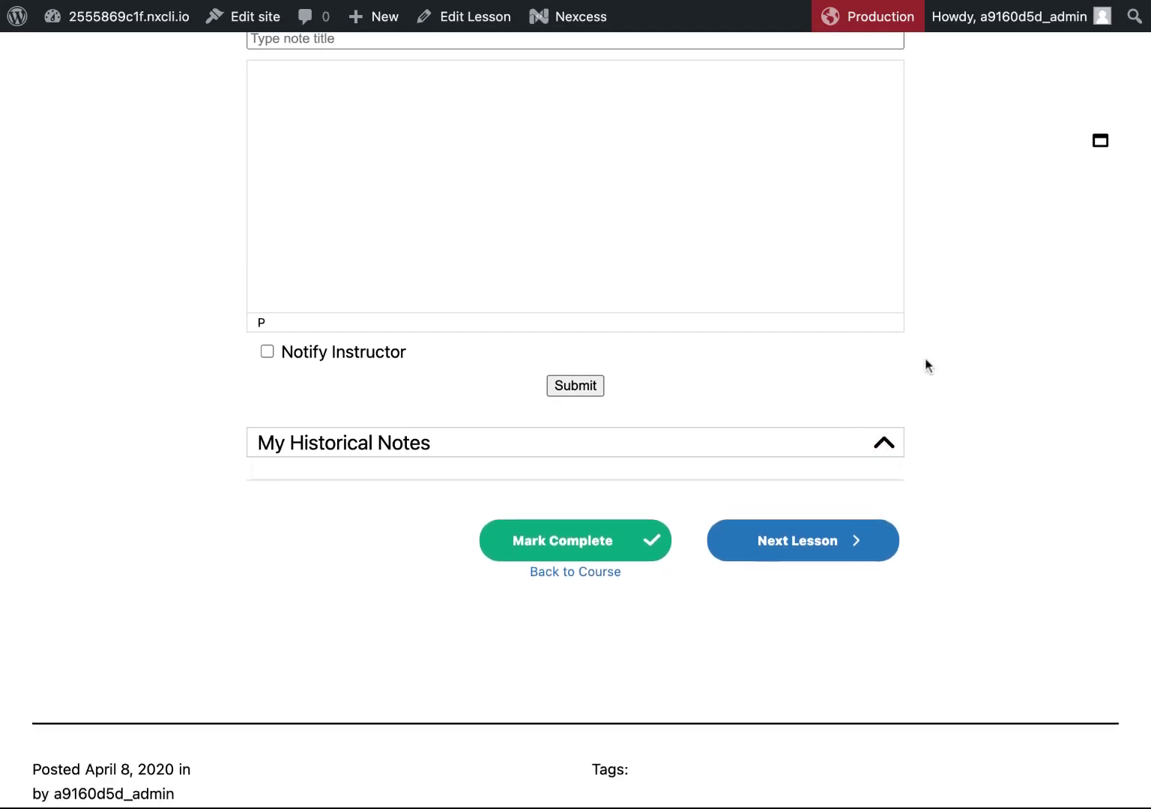
scroll(924, 366, up, 10)
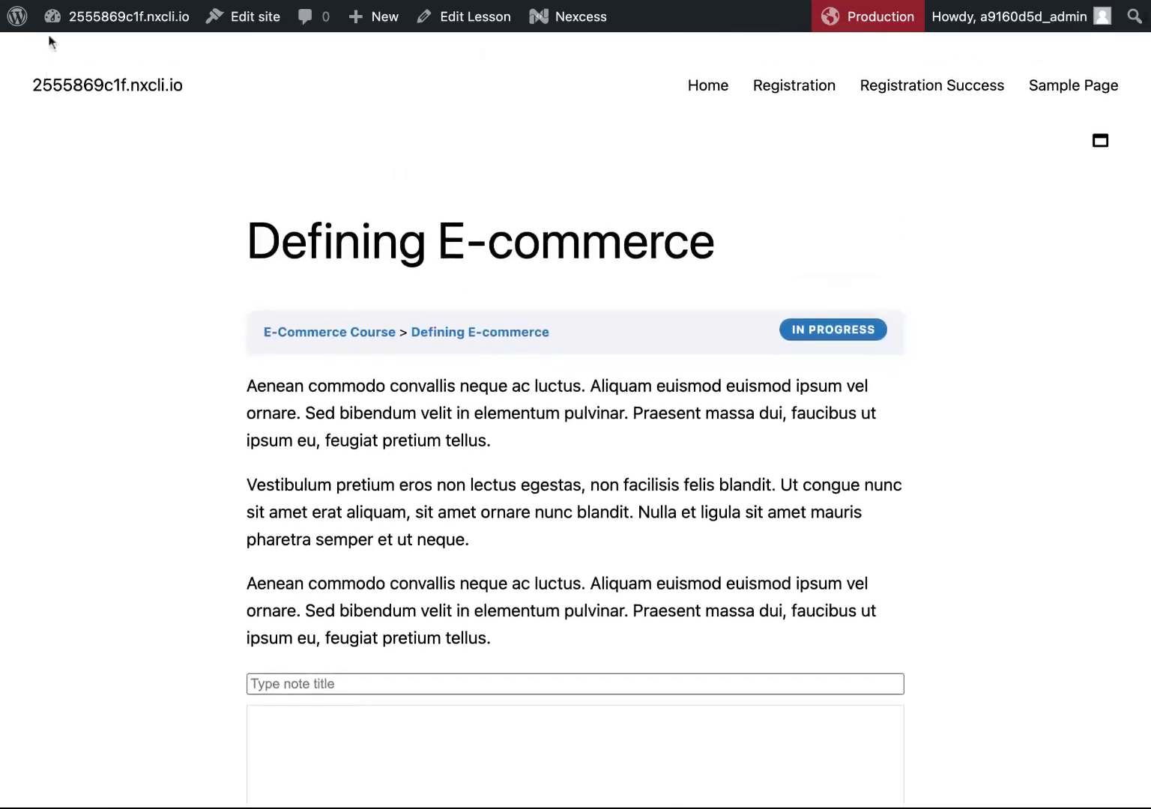
Step: Go to the admin Dashboard and open LearnDash LMS > Notes
mouse_move(113, 19)
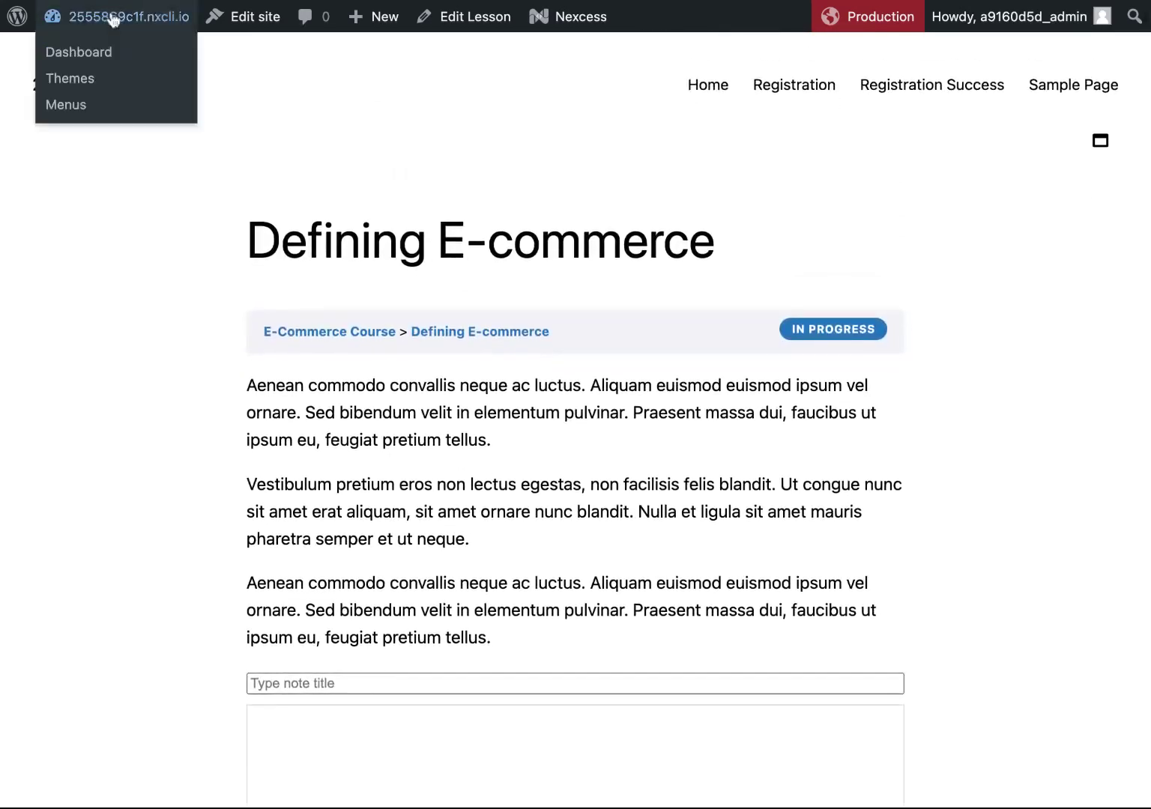
click(85, 60)
mouse_move(77, 170)
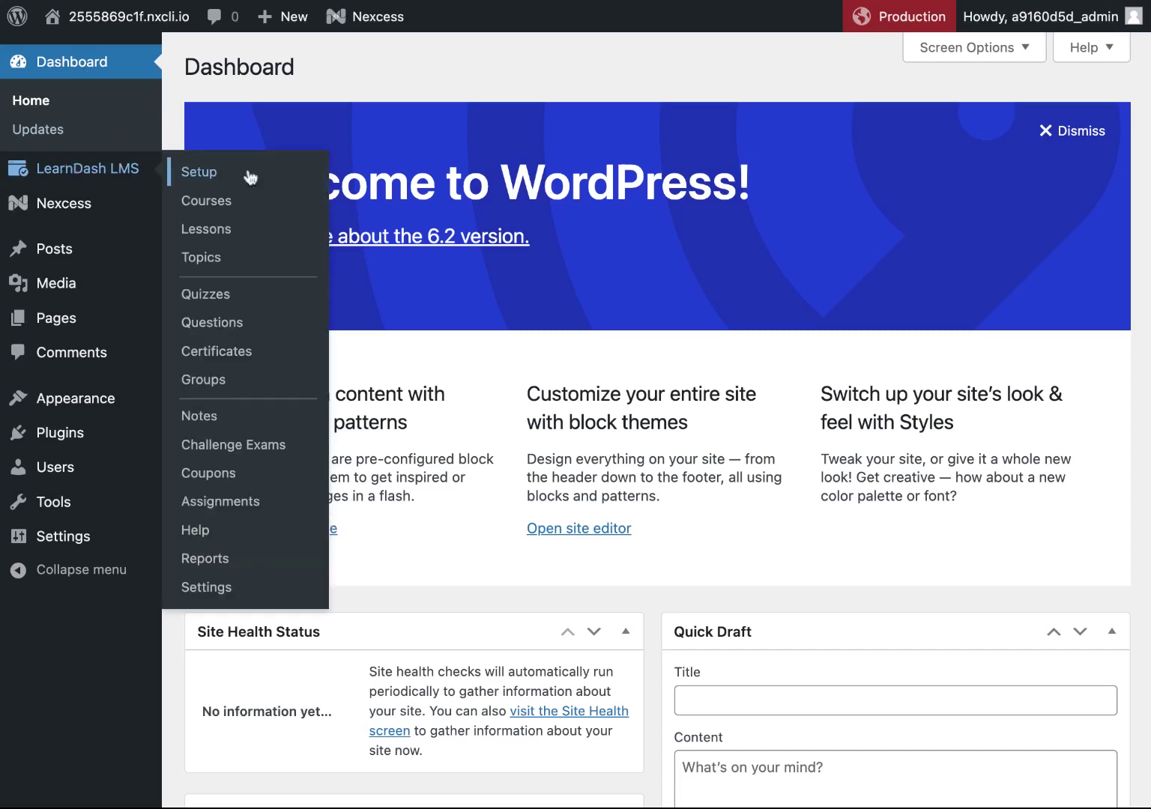
click(200, 415)
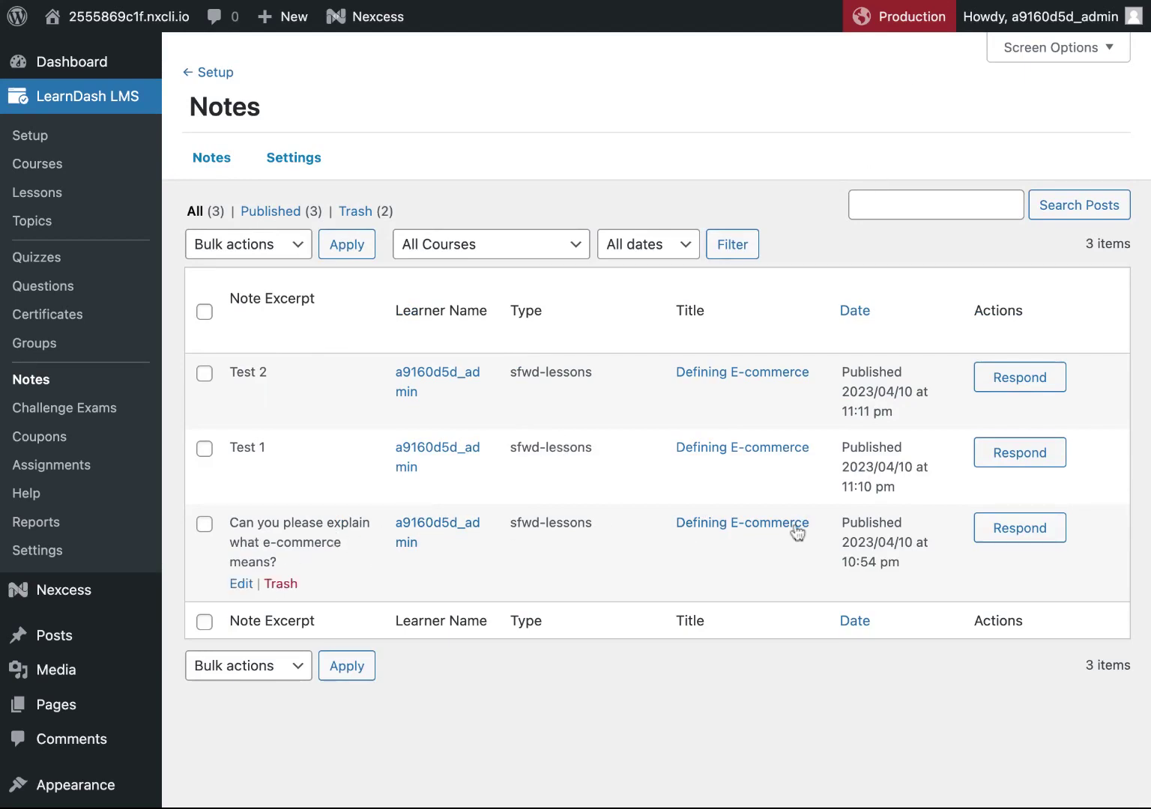
Step: Save an instructor response to the e-commerce question note with Notify Learner on, then return to Notes
click(1017, 528)
scroll(1021, 534, up, 5)
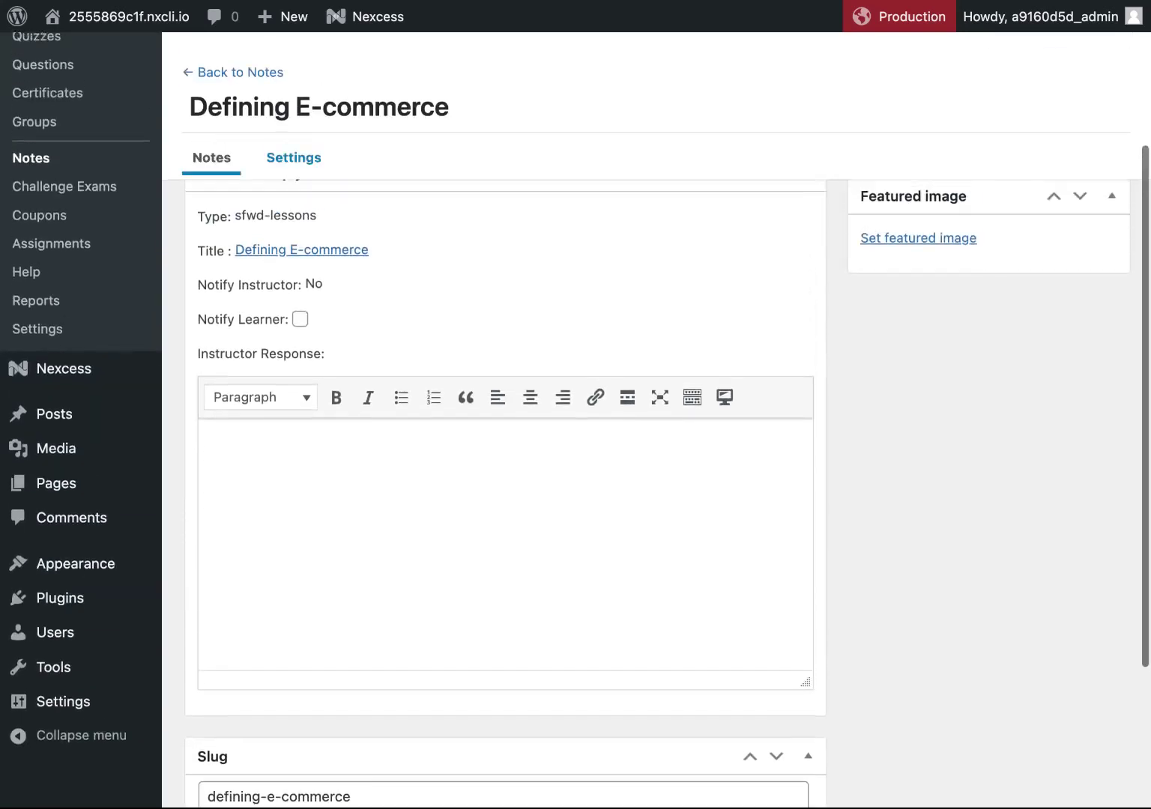
scroll(505, 420, down, 1)
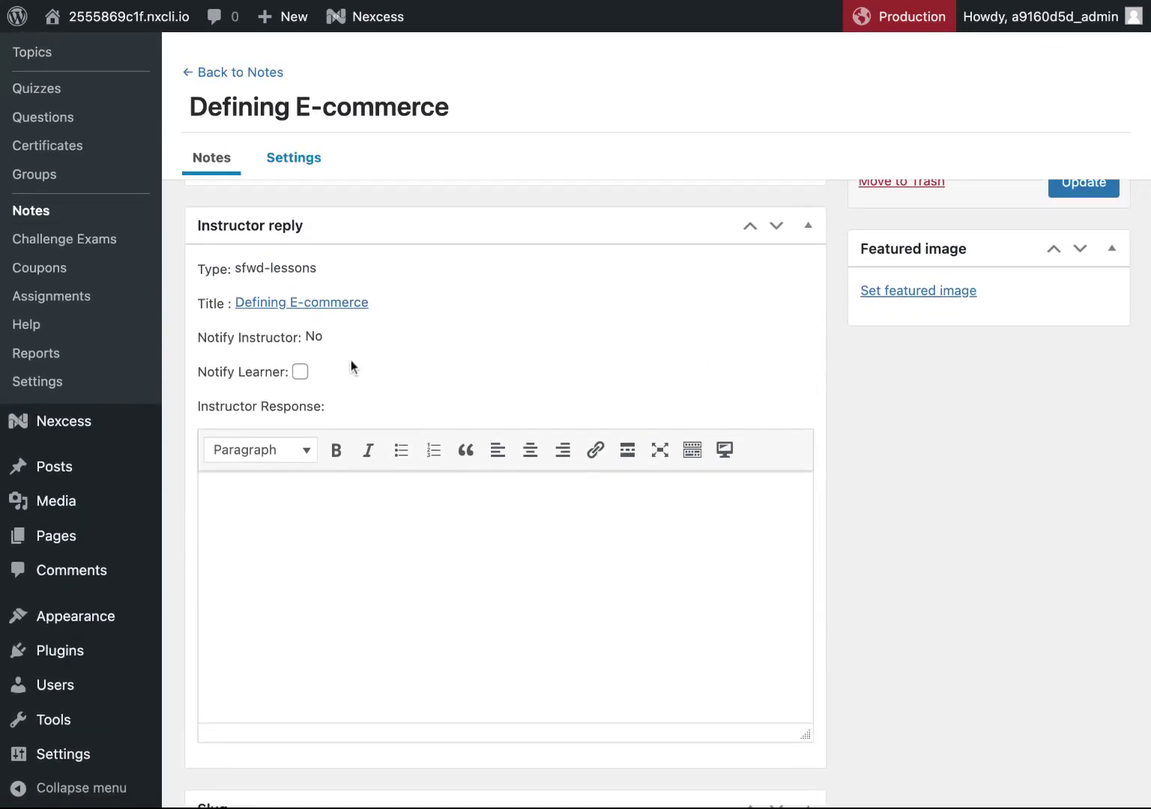
click(300, 372)
click(291, 557)
text(commercial transactions conducted electronically on the internet.)
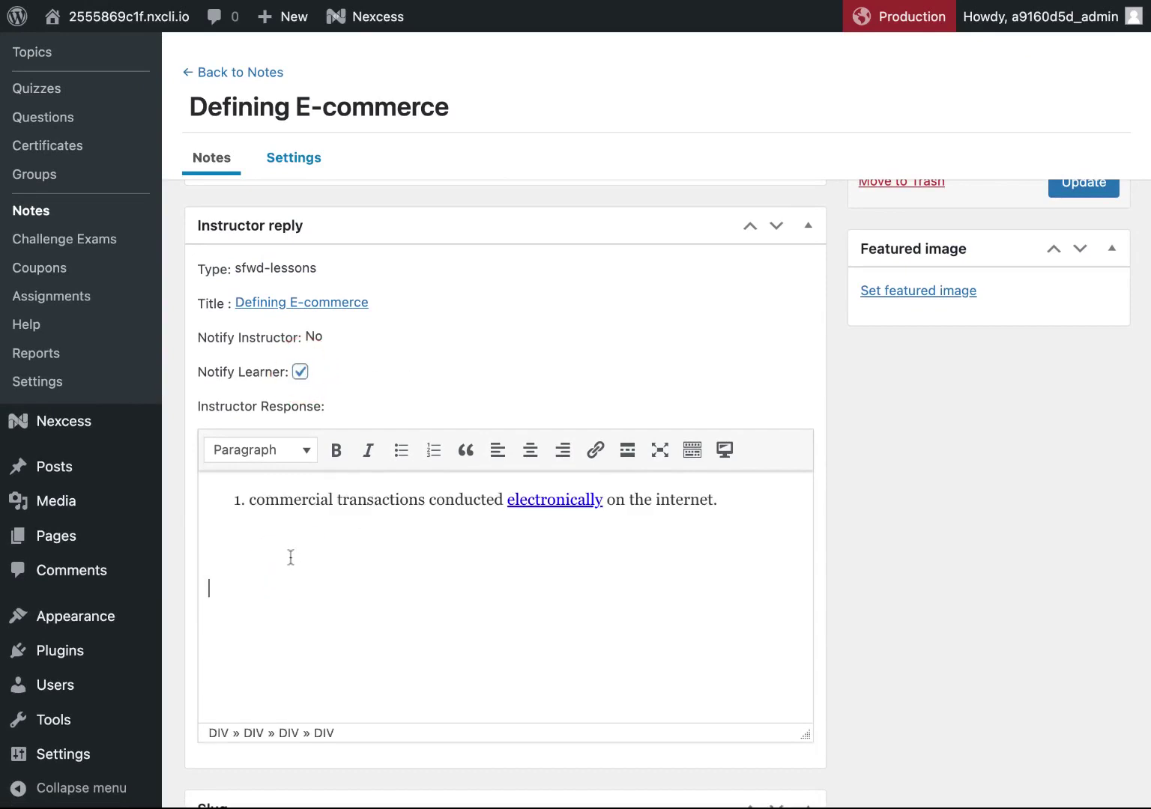
click(245, 499)
scroll(552, 642, down, 4)
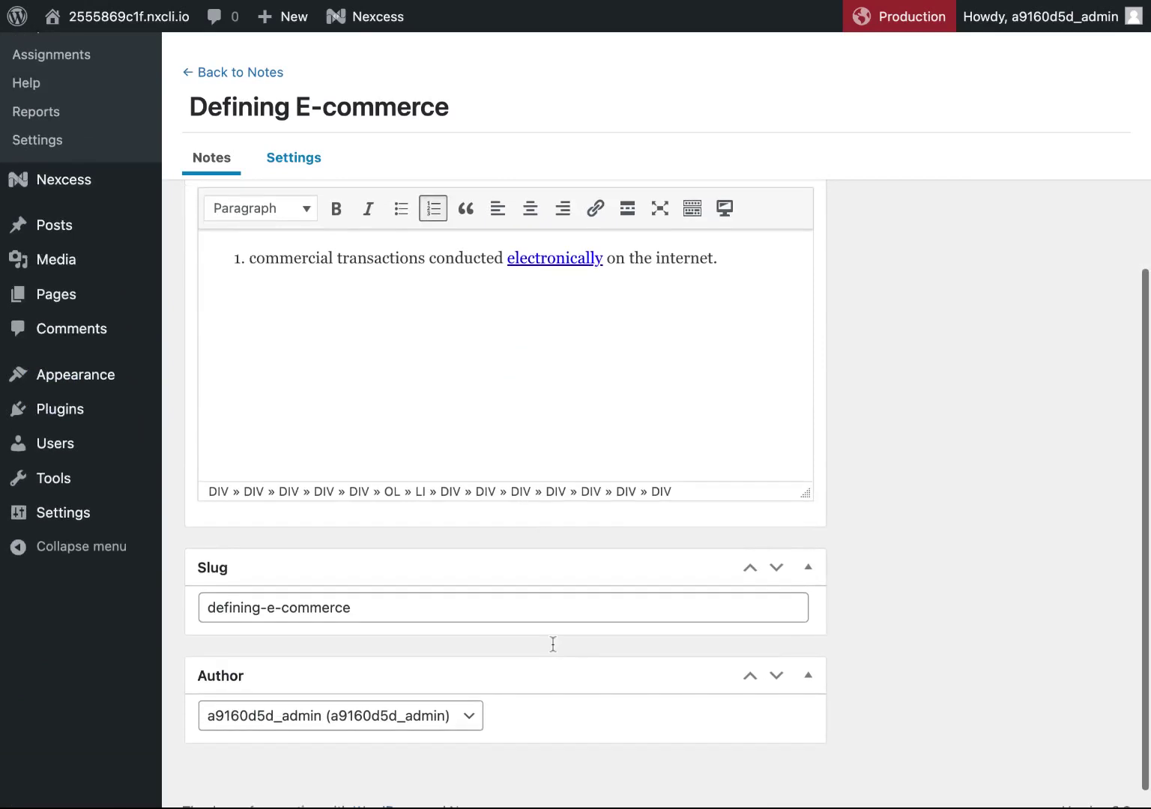
scroll(552, 642, down, 1)
scroll(878, 528, up, 6)
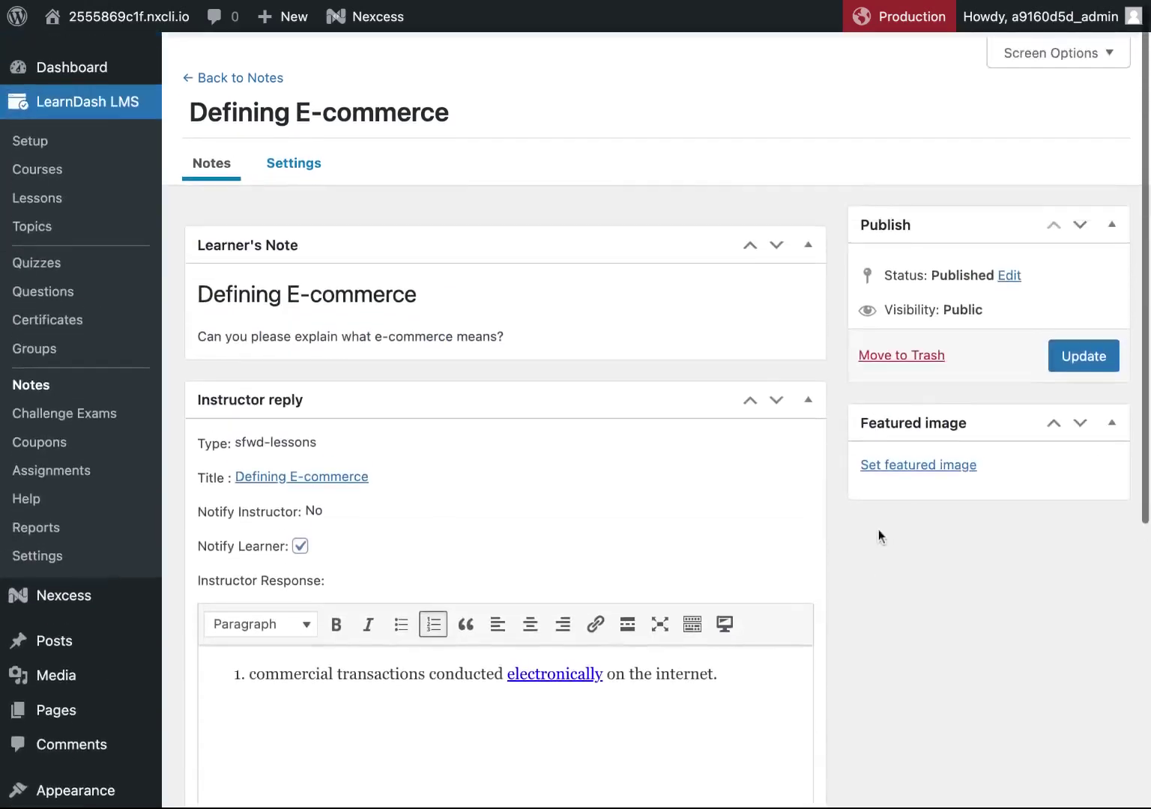
click(1079, 358)
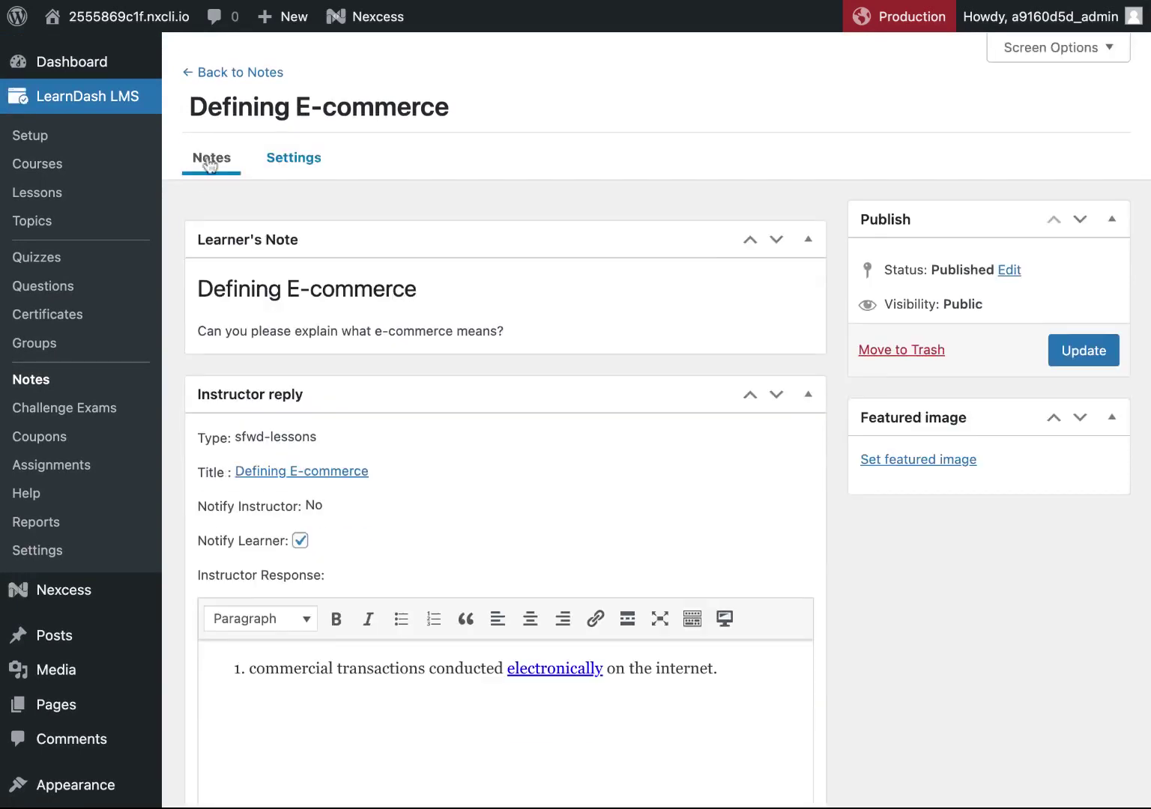
click(207, 163)
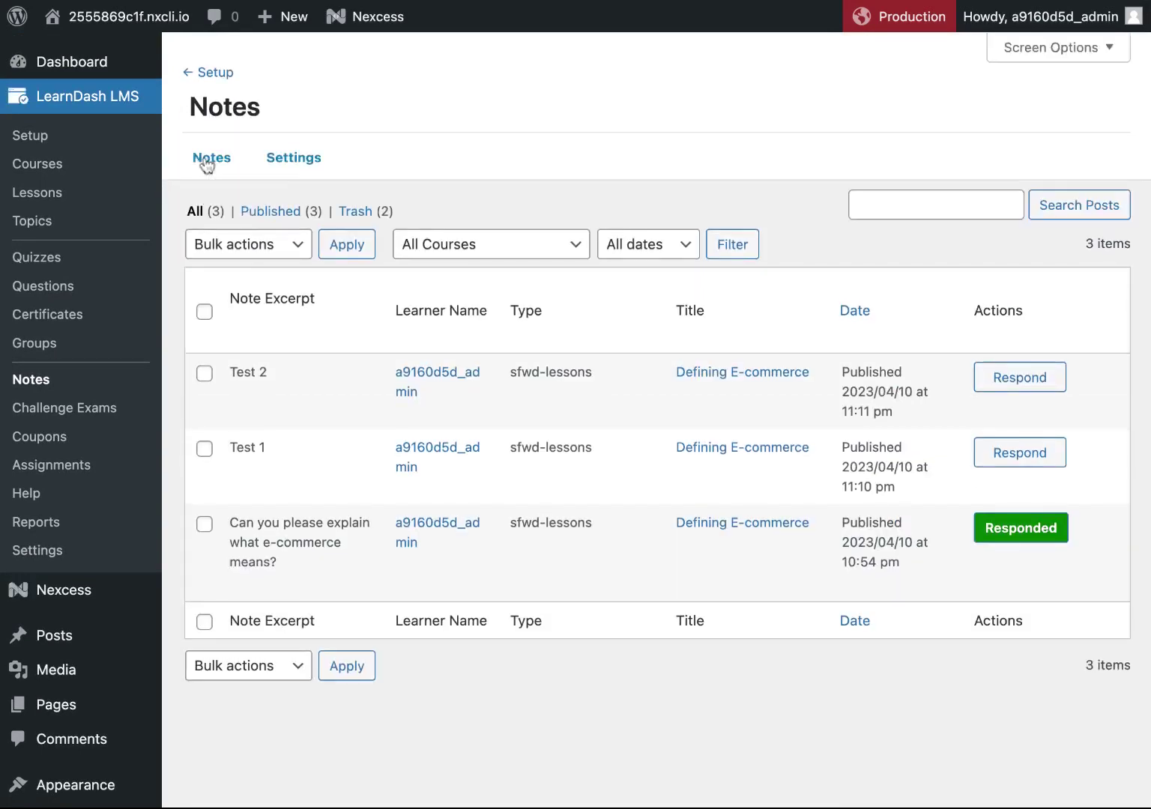